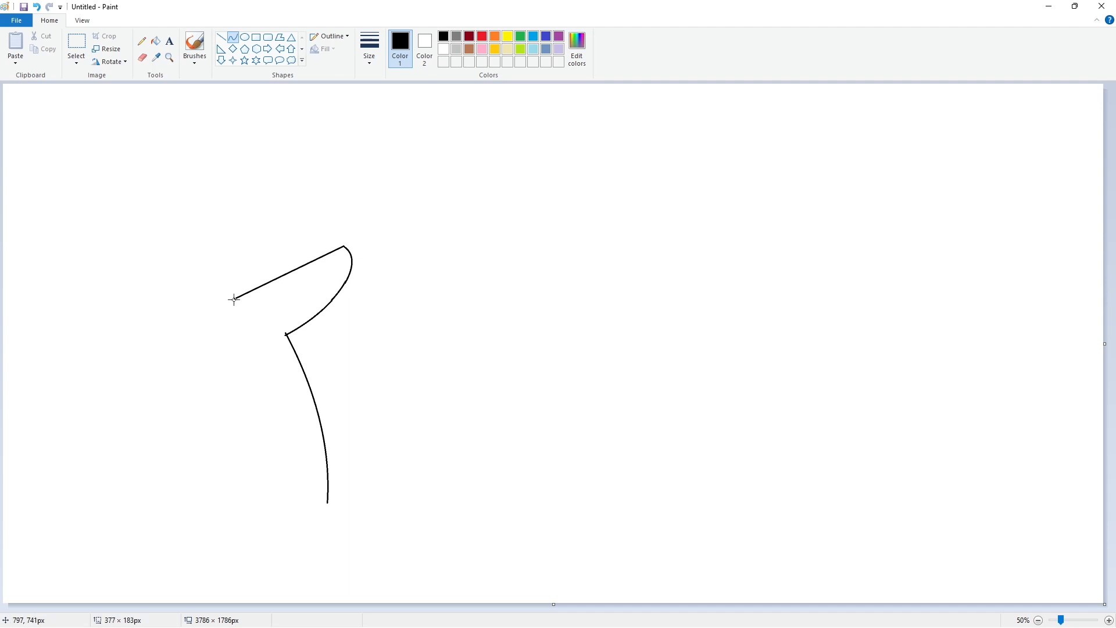
Bend the line along the top edge of the letter F's upper arm into an upward-bulging curve
click(327, 236)
click(274, 242)
click(433, 293)
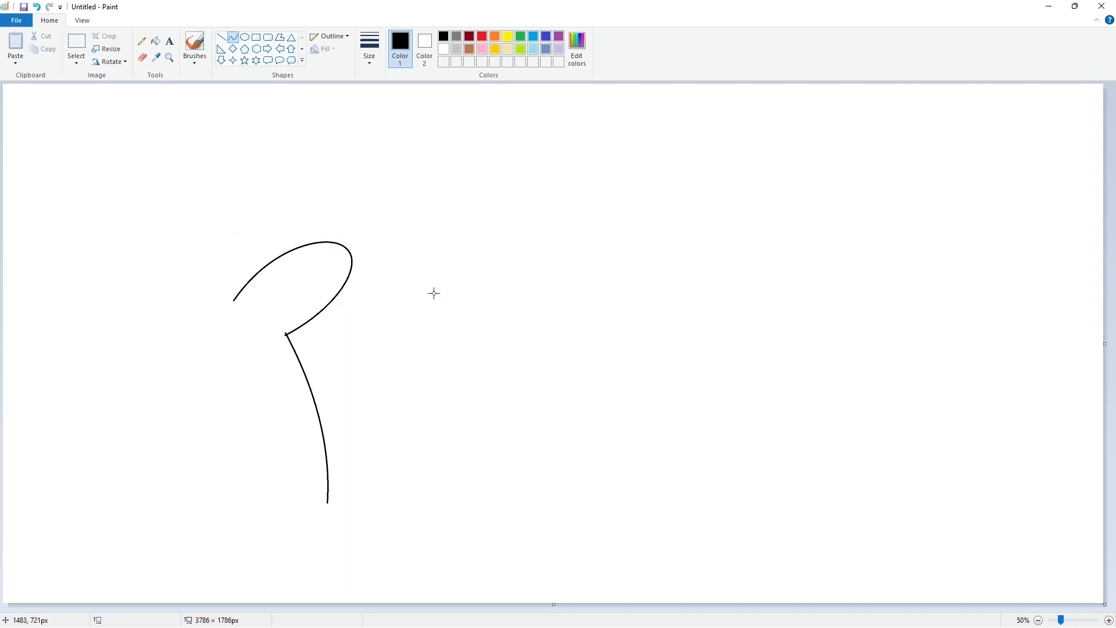
mouse_move(273, 407)
mouse_down()
mouse_move(219, 320)
mouse_move(214, 426)
mouse_up()
click(392, 492)
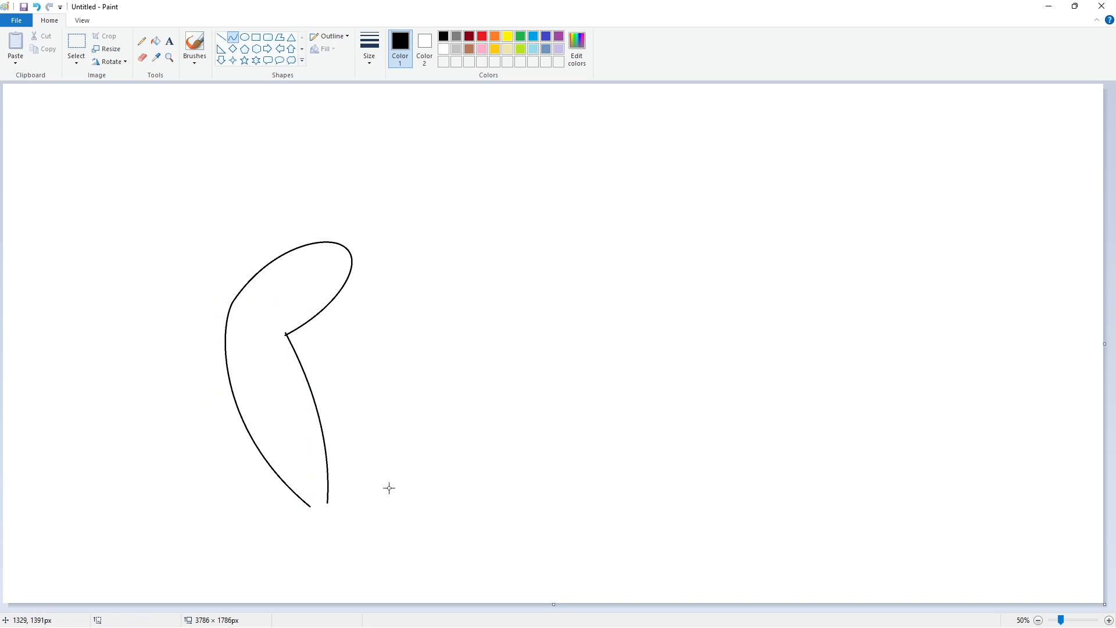
key(ctrl+z)
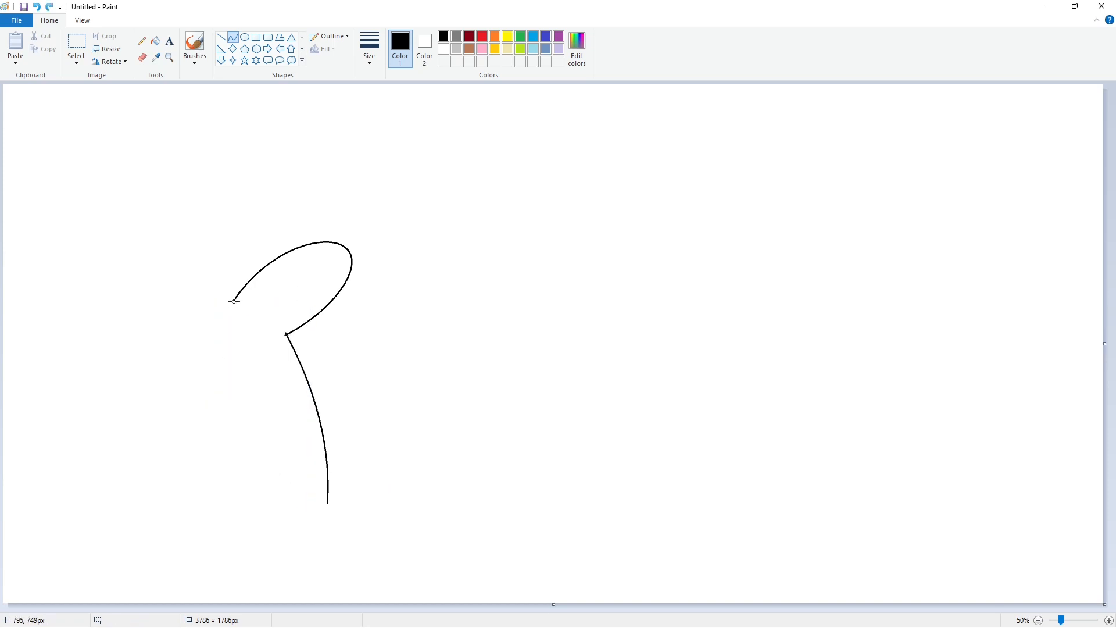
Draw the F's left edge as a curve bulging outward, from the upper arm down to the foot
drag(234, 301, 307, 506)
drag(273, 407, 221, 419)
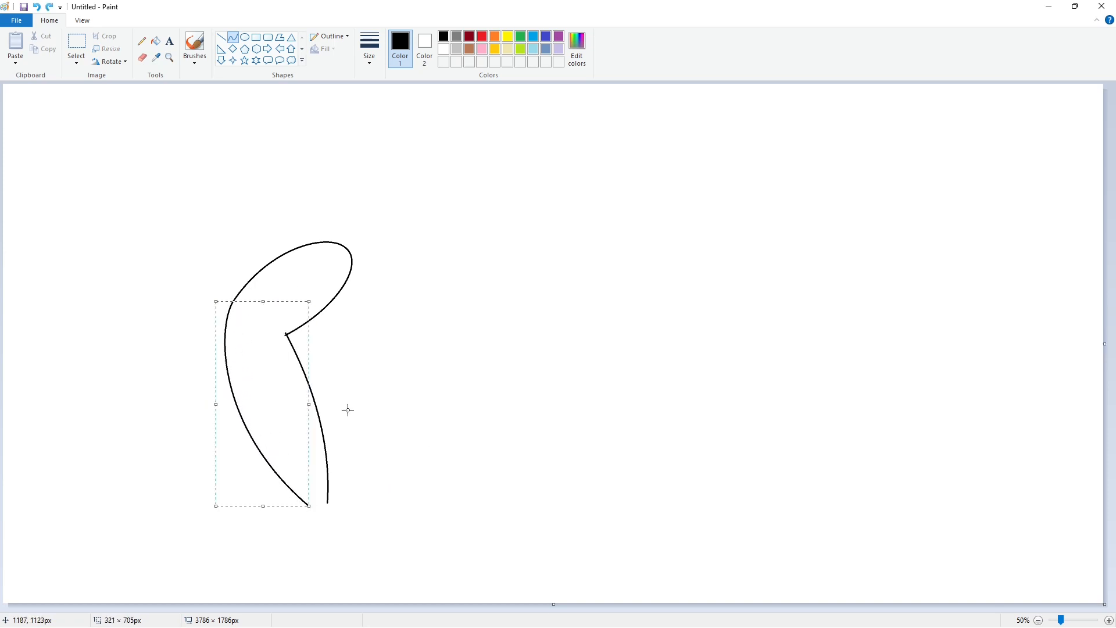
click(359, 406)
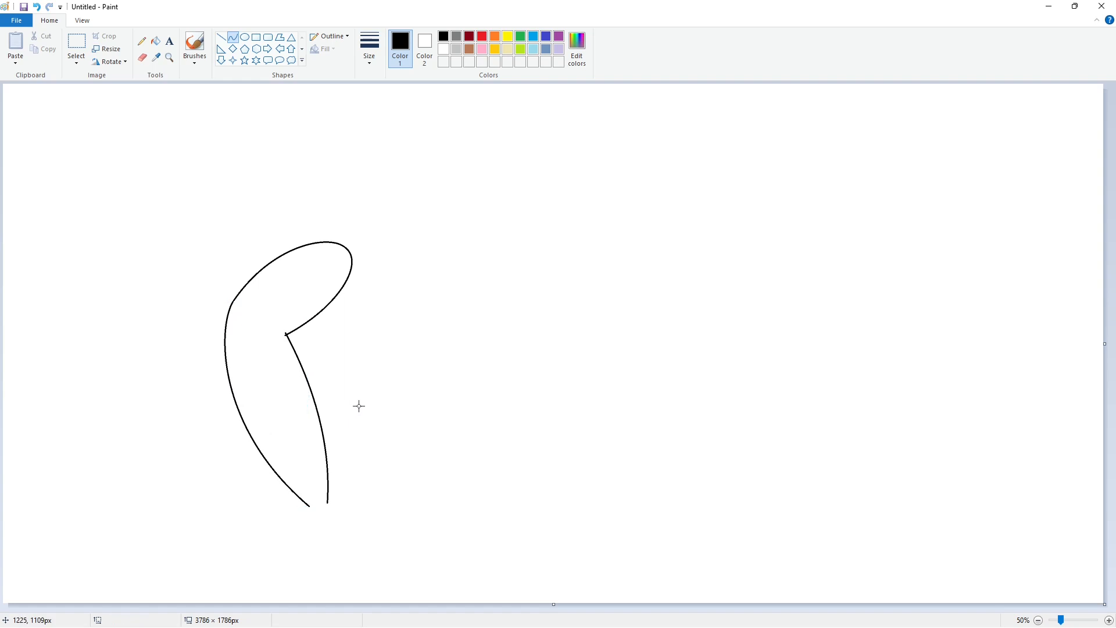
Complete the F's outline with a rounded foot and a curved middle arm, and fill the letter with black
click(321, 510)
drag(298, 358, 343, 377)
click(155, 40)
click(268, 407)
Smooth the F's bumpy edges with short straight lines, using white for the edge near the foot
scroll(961, 582, up, 1)
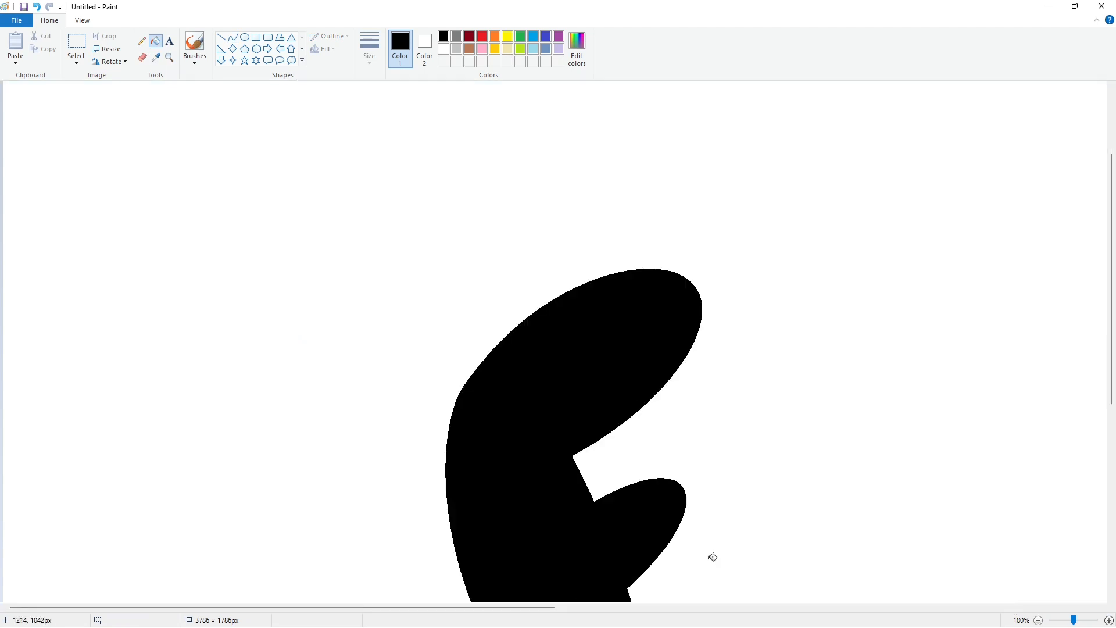
click(221, 36)
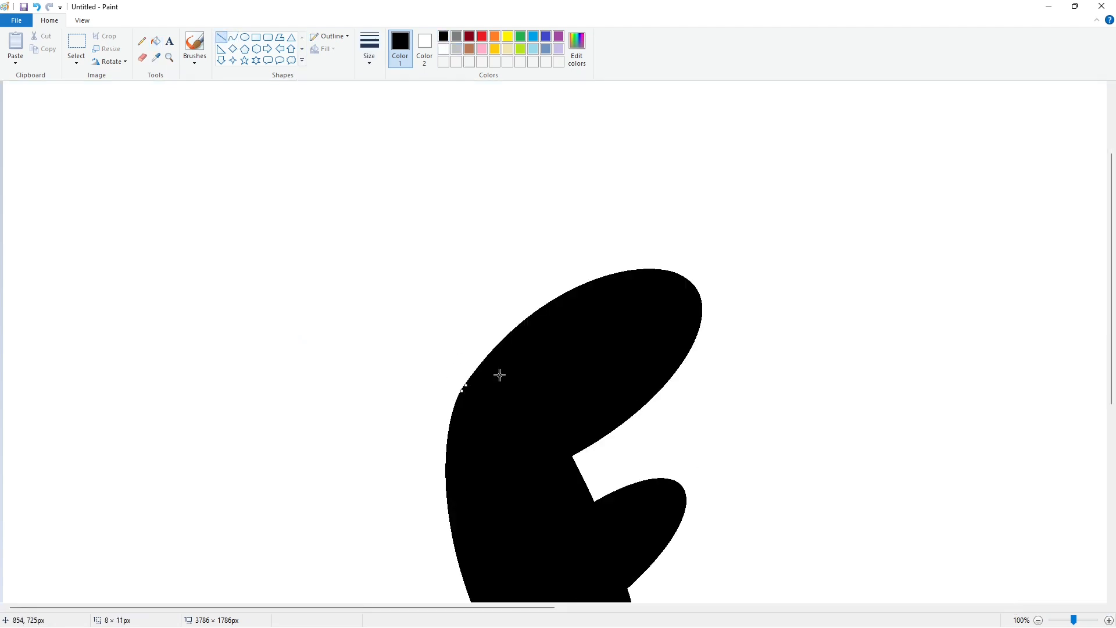
scroll(613, 438, down, 6)
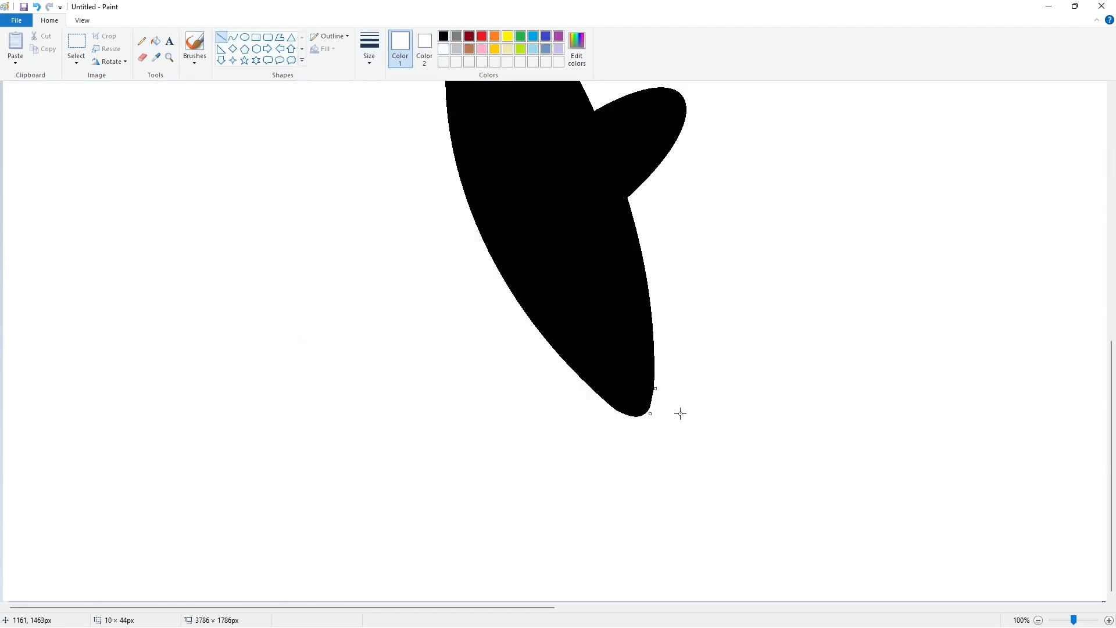
scroll(884, 518, down, 1)
Switch to the Curve tool with black as the drawing color
click(234, 39)
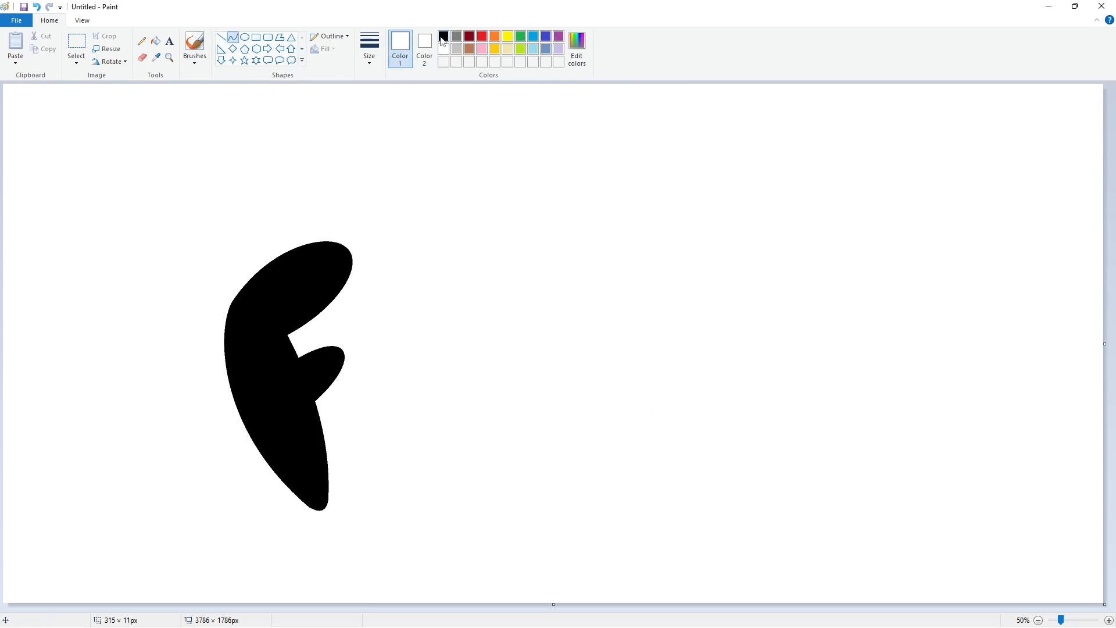
click(443, 40)
drag(351, 319, 443, 317)
drag(399, 314, 399, 286)
click(443, 317)
mouse_move(444, 317)
mouse_down()
mouse_move(454, 396)
mouse_move(459, 329)
mouse_move(455, 382)
mouse_up()
key(Escape)
key(ctrl+z)
drag(451, 342, 455, 336)
click(503, 349)
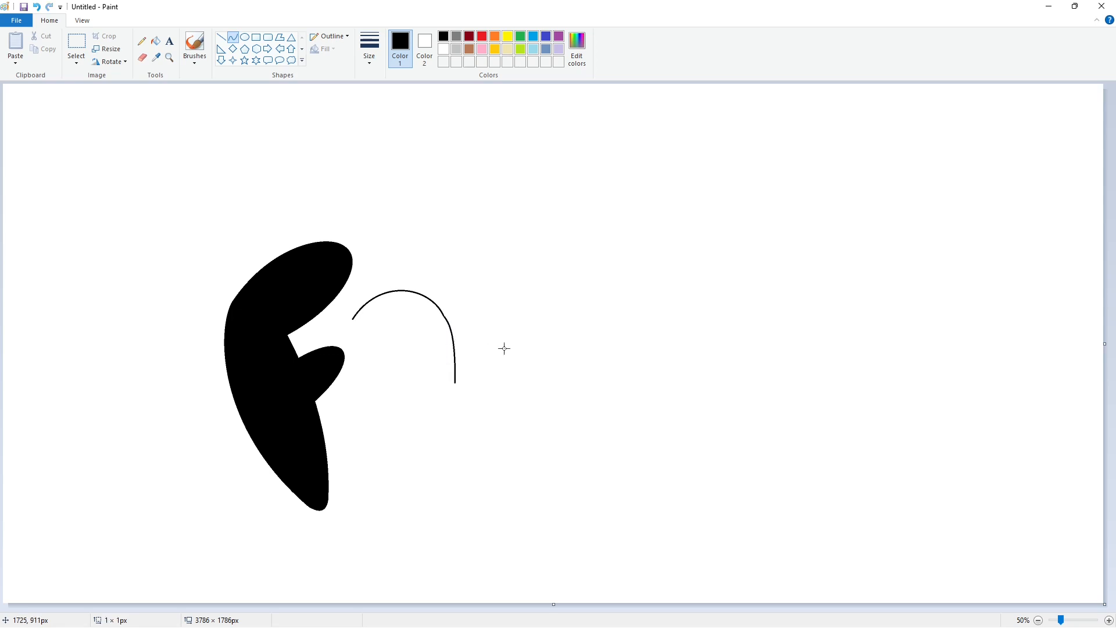
key(ctrl+z)
key(ctrl+z)
Draw the outer top arch and right edge of a letter a beside the F, ending in a flared tail
mouse_move(351, 318)
mouse_down()
mouse_move(451, 329)
mouse_move(435, 286)
mouse_up()
click(437, 286)
click(499, 338)
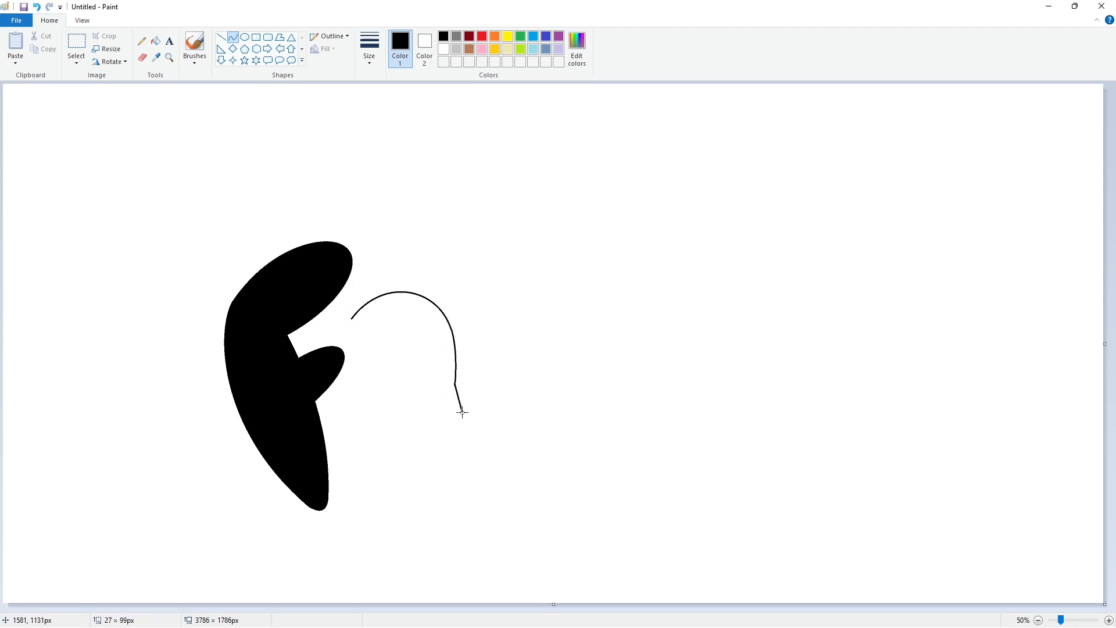
drag(458, 401, 467, 427)
Draw the a's rounded upper-left tip and the curved underside of its hook
click(349, 334)
drag(348, 326, 393, 359)
click(373, 349)
mouse_move(389, 340)
mouse_down()
mouse_move(388, 323)
mouse_move(350, 453)
mouse_up()
click(389, 326)
click(435, 333)
key(ctrl+z)
Draw the a's large rounded lower bowl with curves, from the hook around to the bowl's rounded end
click(398, 356)
mouse_move(372, 405)
mouse_down()
mouse_move(346, 366)
mouse_move(323, 429)
mouse_up()
drag(415, 451, 416, 486)
click(501, 475)
mouse_move(426, 448)
mouse_down()
mouse_move(402, 426)
mouse_move(473, 430)
mouse_move(443, 428)
mouse_up()
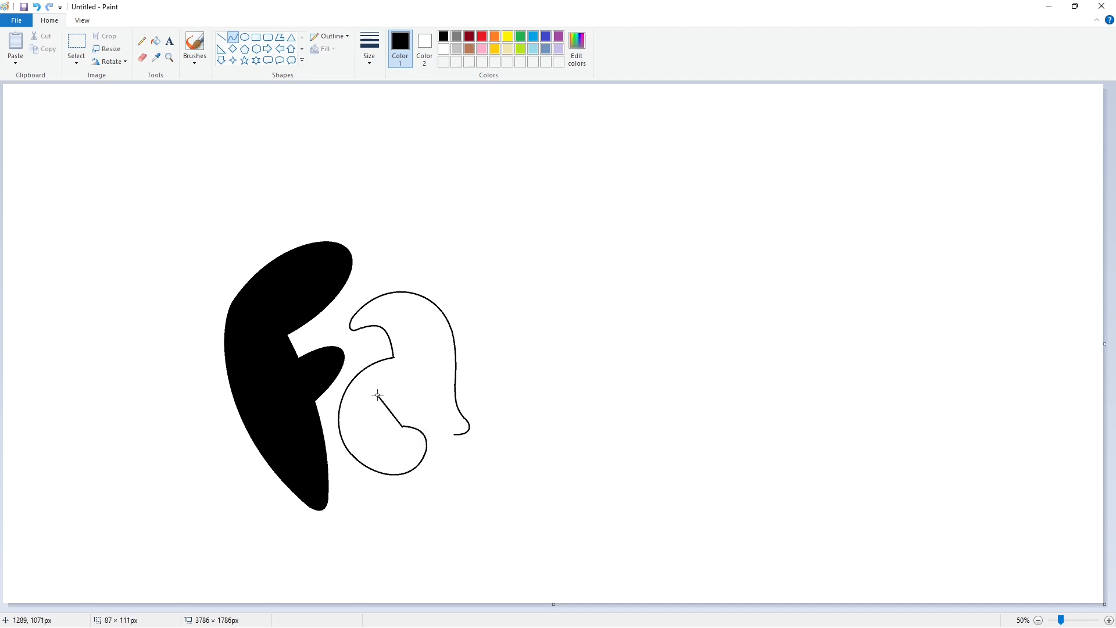
Close the a's outline with the curves of its inner opening and tail, and fill the letter with black
mouse_move(378, 395)
mouse_down()
mouse_move(374, 423)
mouse_move(365, 414)
mouse_move(410, 399)
mouse_move(402, 376)
mouse_move(454, 435)
mouse_move(423, 441)
mouse_move(430, 433)
mouse_up()
key(ctrl+z)
click(530, 437)
click(155, 40)
click(441, 349)
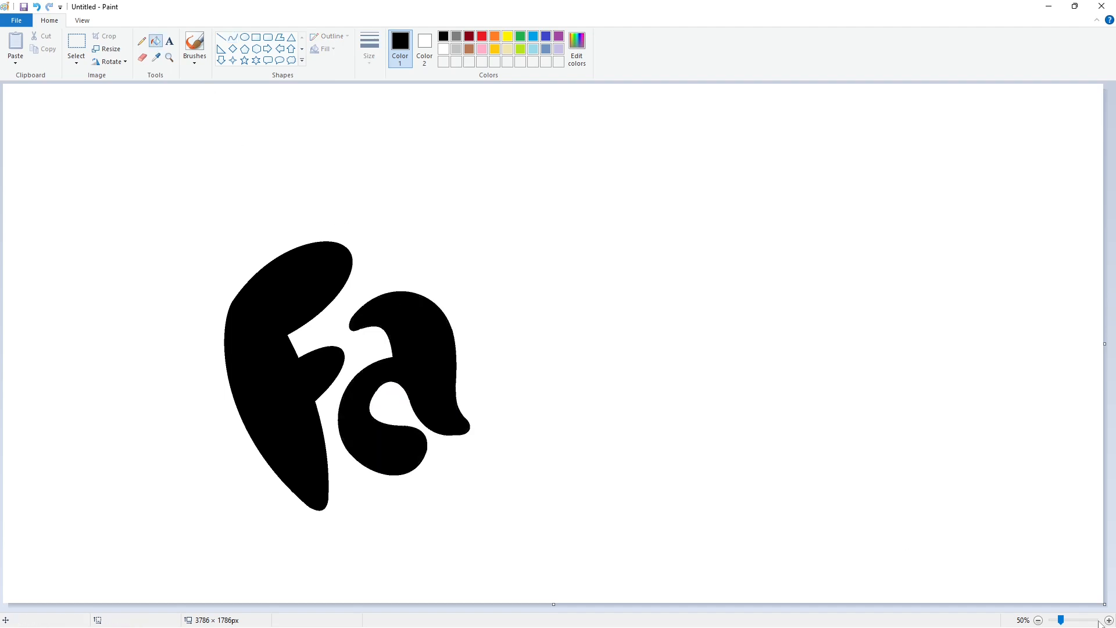
Smooth the edges of the first a, including its hook and inner opening, with short straight white lines
click(1109, 620)
click(220, 38)
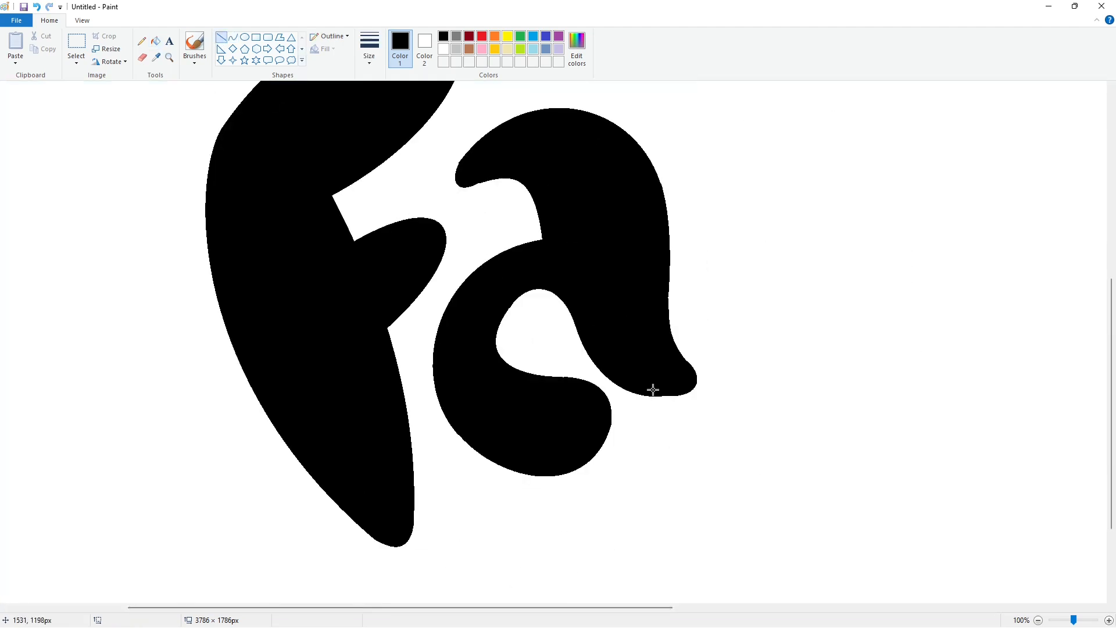
click(444, 49)
scroll(612, 441, up, 5)
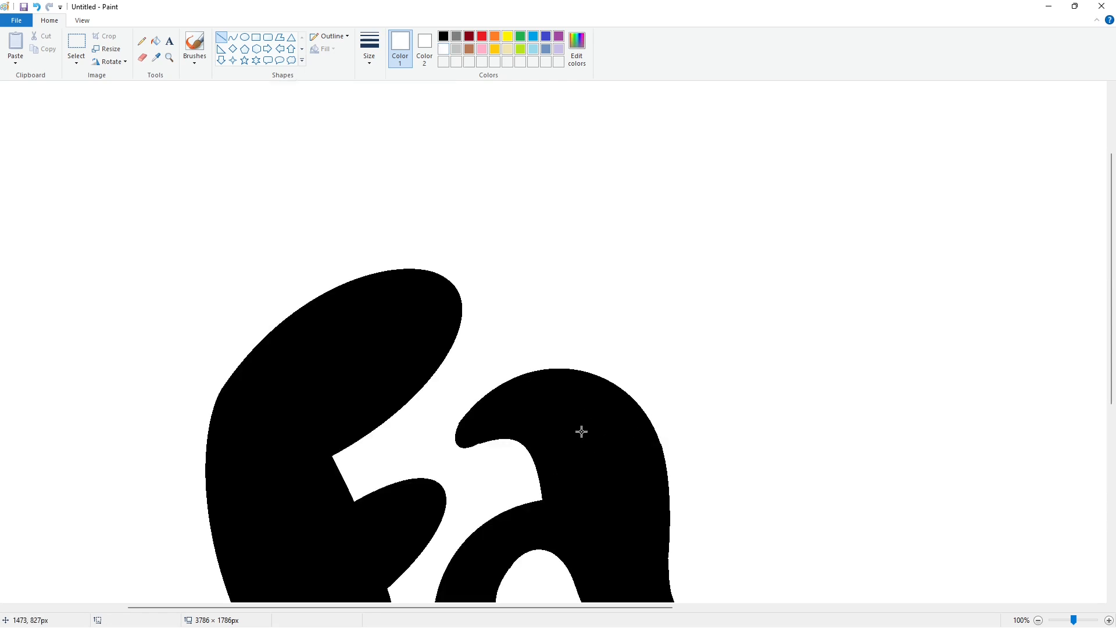
drag(469, 411, 463, 411)
scroll(521, 417, down, 7)
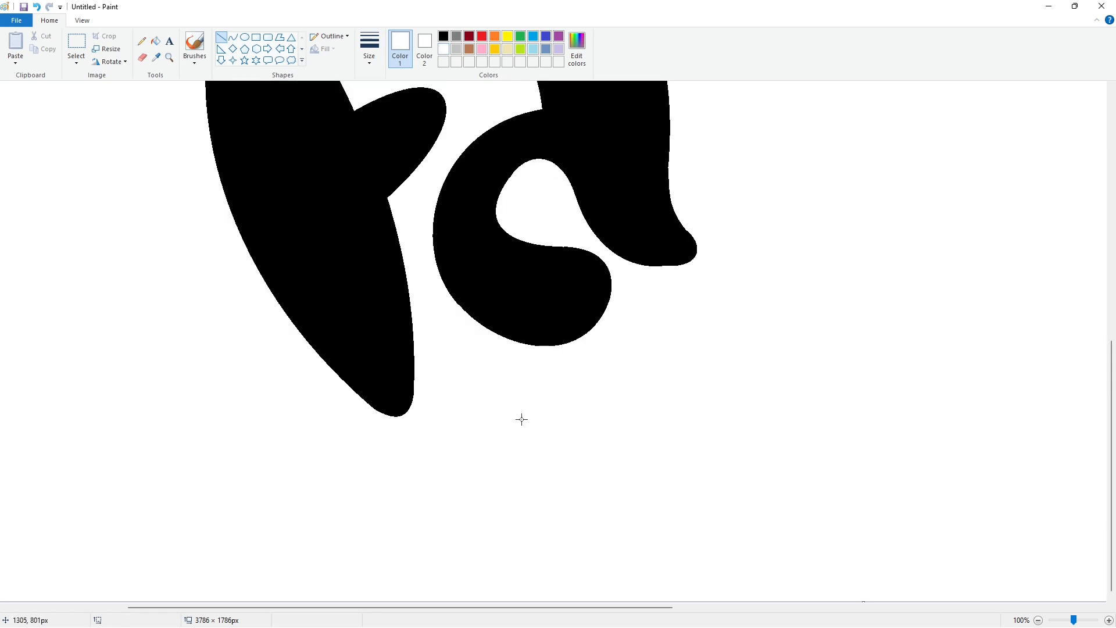
scroll(512, 436, up, 5)
click(520, 445)
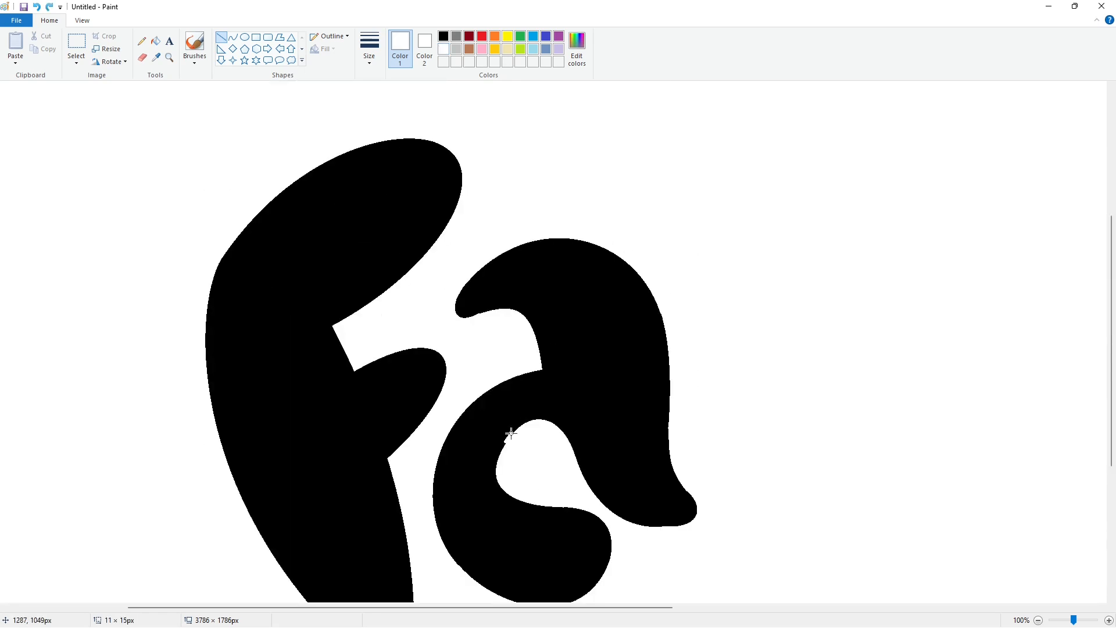
click(511, 433)
scroll(639, 453, down, 2)
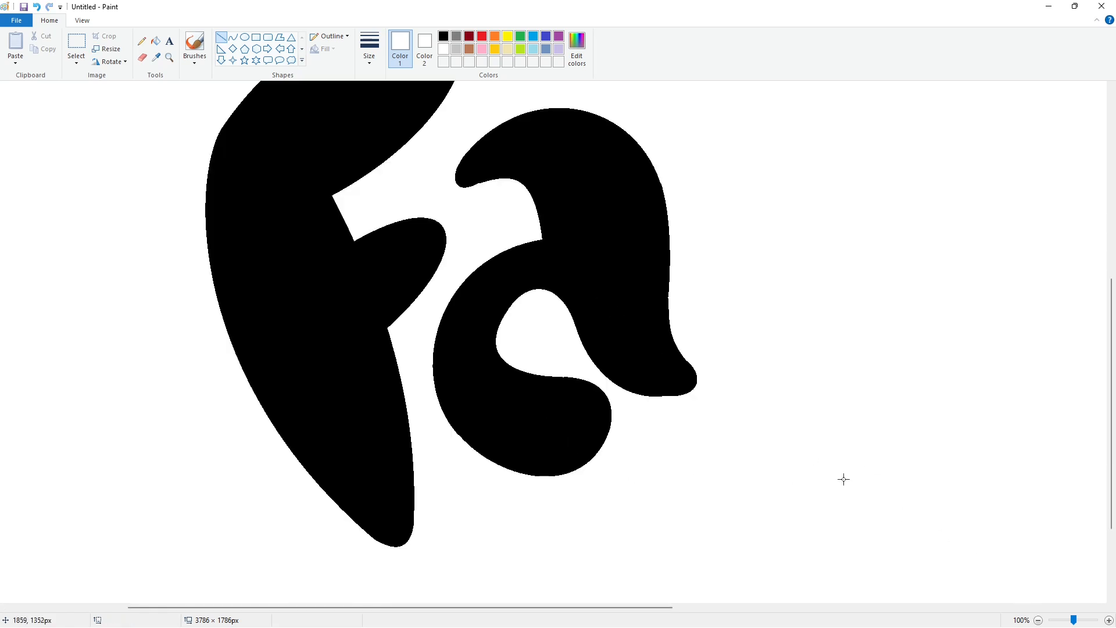
Draw the small upper tip, left edge and rounded foot of a letter n's left stem with black curves
click(443, 37)
scroll(818, 492, down, 1)
click(233, 37)
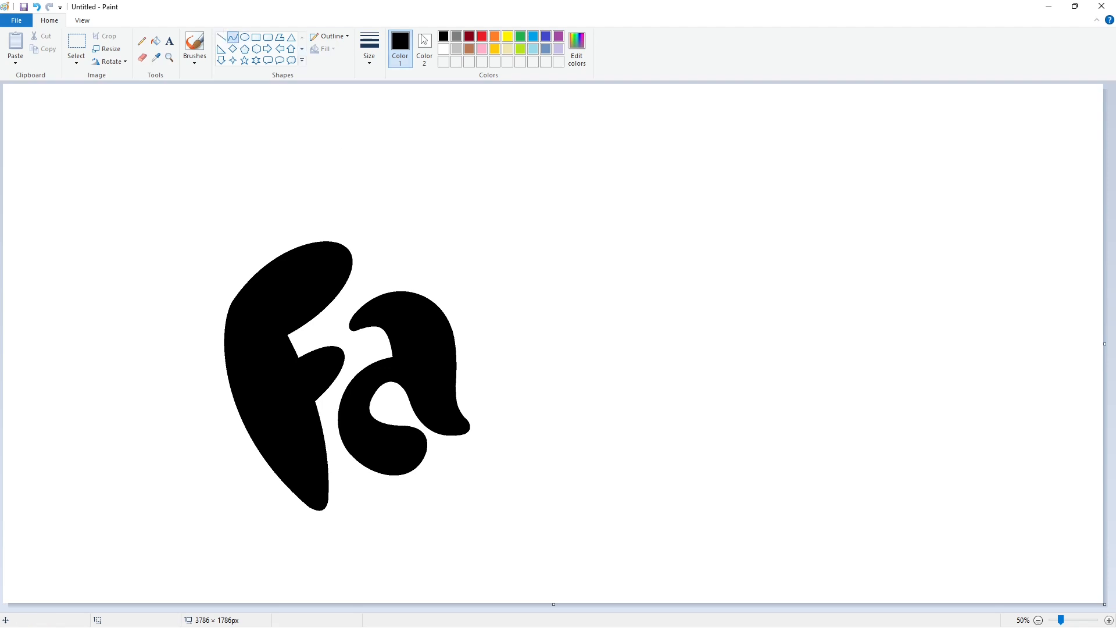
drag(472, 311, 498, 419)
click(462, 298)
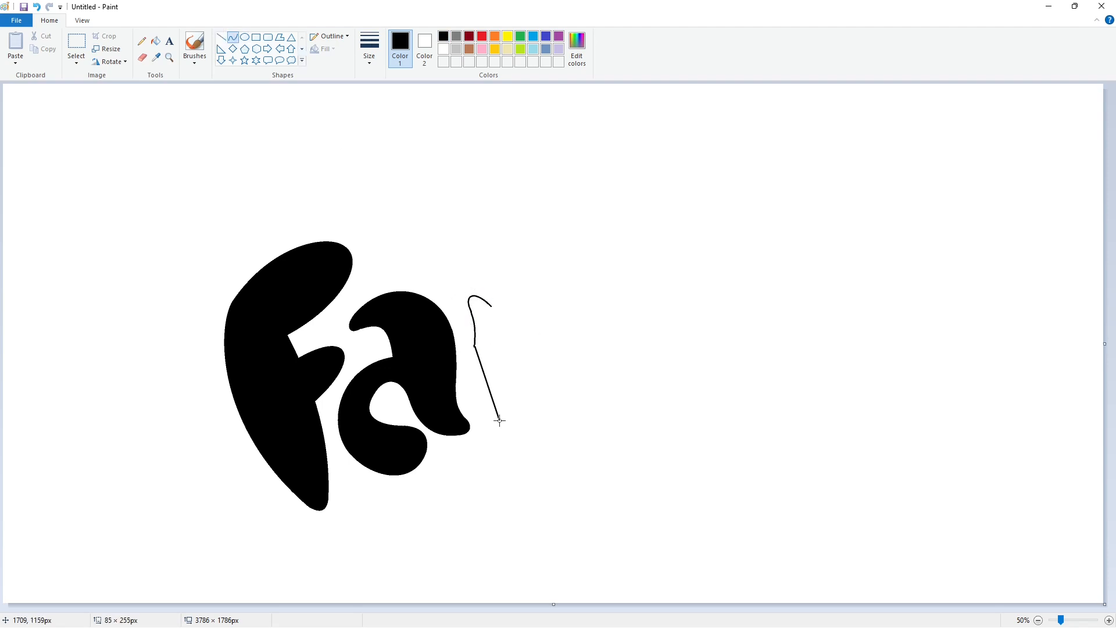
drag(482, 363, 462, 366)
click(476, 407)
mouse_move(499, 420)
mouse_down()
mouse_move(517, 367)
mouse_move(526, 406)
mouse_move(600, 409)
mouse_up()
click(600, 409)
Draw the n's top arch, outer right edge and rounded right foot with curves
mouse_move(492, 305)
mouse_down()
mouse_move(573, 301)
mouse_move(538, 237)
mouse_up()
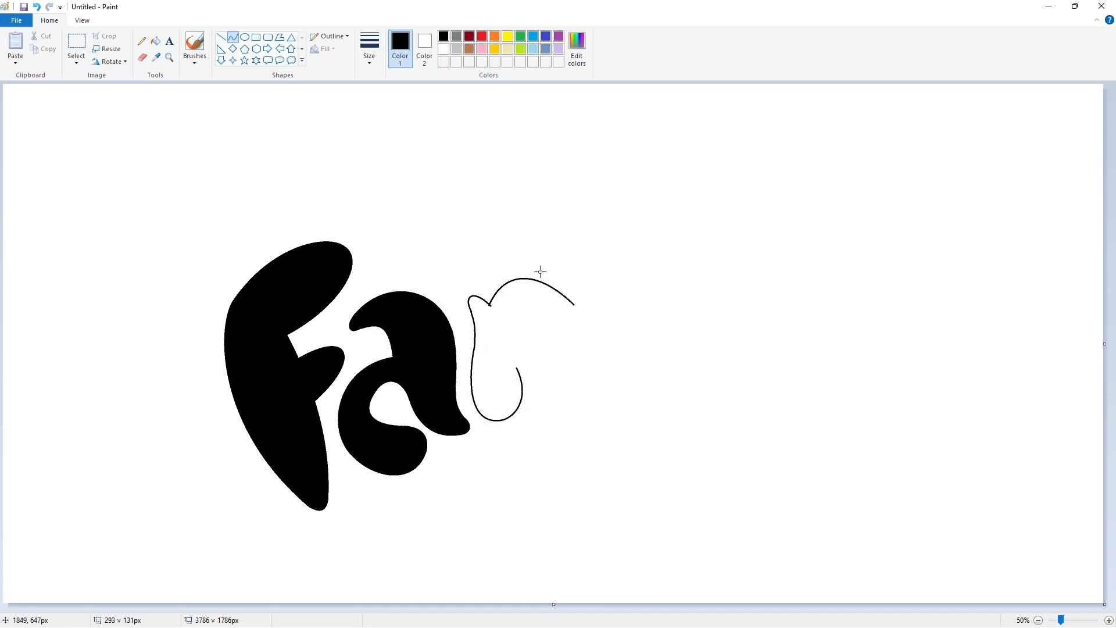
click(576, 306)
drag(575, 307, 566, 411)
drag(568, 360, 592, 361)
click(580, 426)
mouse_move(564, 413)
mouse_down()
mouse_move(535, 383)
mouse_move(548, 414)
mouse_up()
click(625, 420)
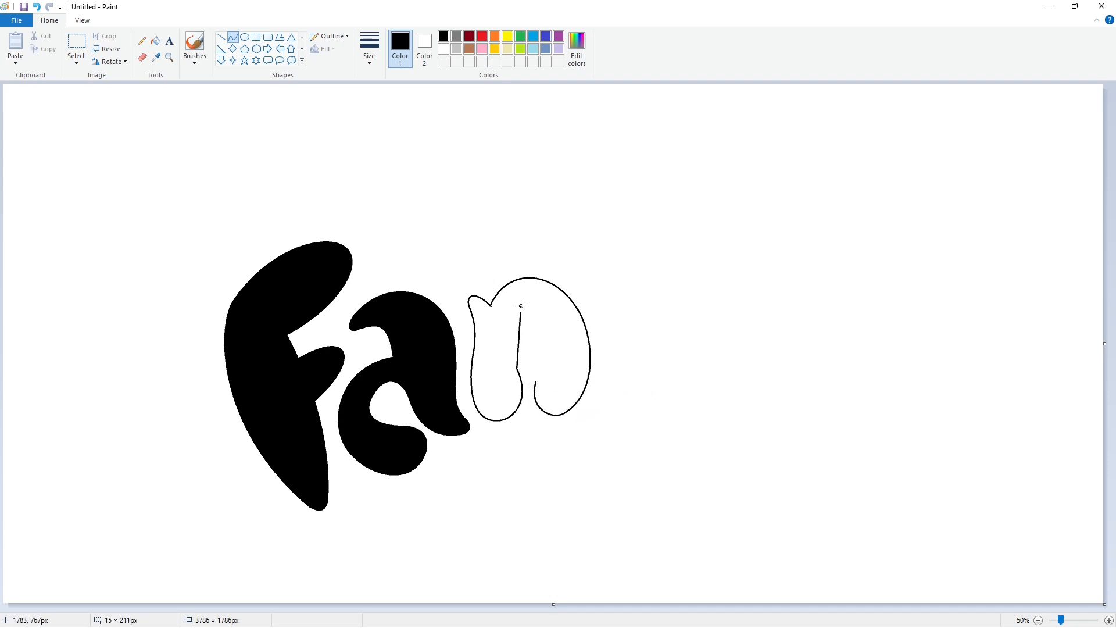
Draw the n's inner arch to close the outline, and fill the letter with black
mouse_move(519, 337)
mouse_down()
mouse_move(504, 337)
mouse_move(525, 305)
mouse_move(544, 349)
mouse_move(551, 316)
mouse_up()
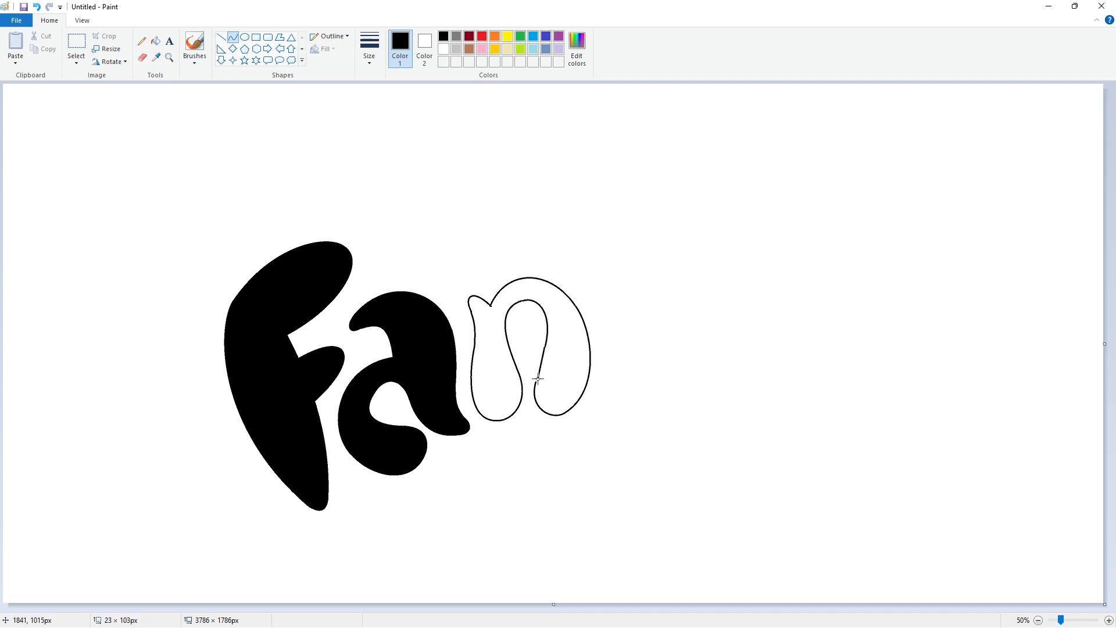
click(155, 40)
click(489, 361)
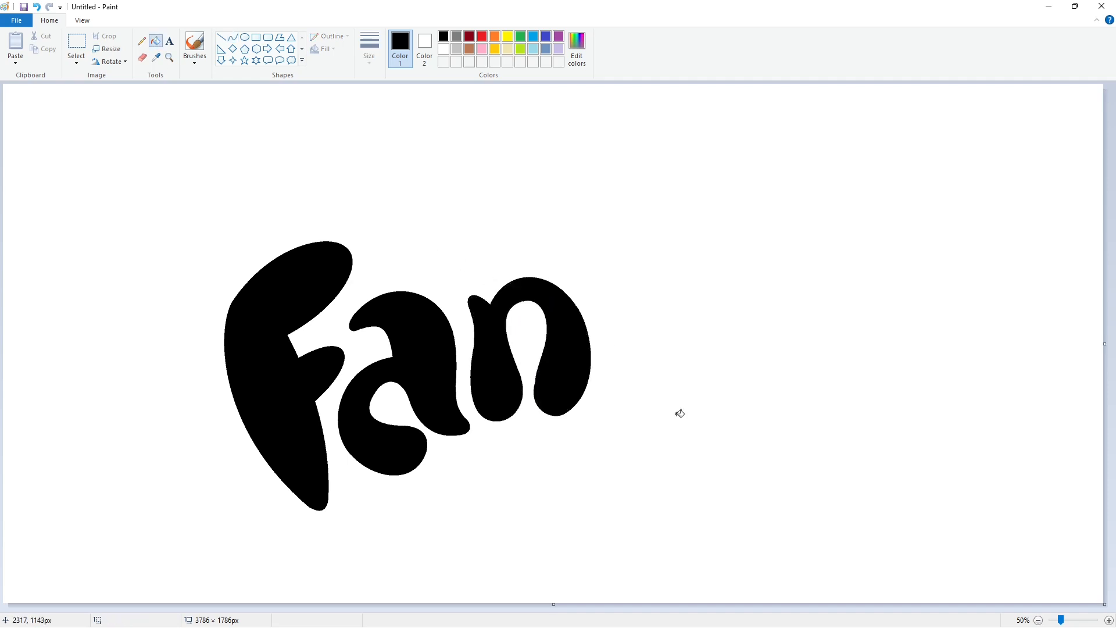
Smooth the n's contour, including the top of its inner arch, with short straight black lines
scroll(678, 411, up, 2)
scroll(705, 564, right, 5)
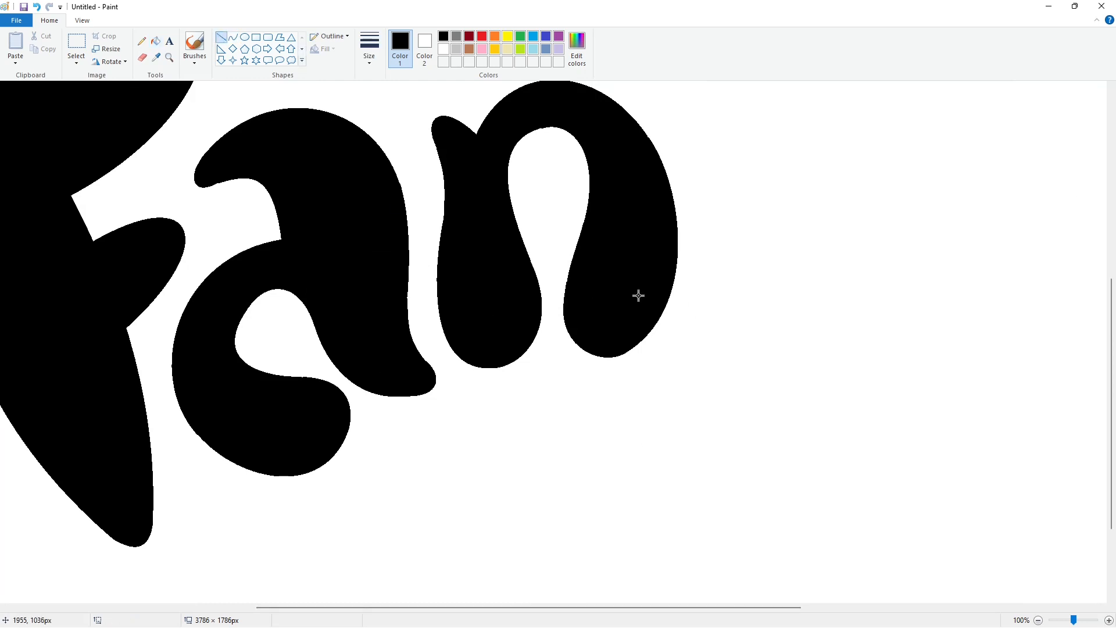
scroll(663, 359, up, 2)
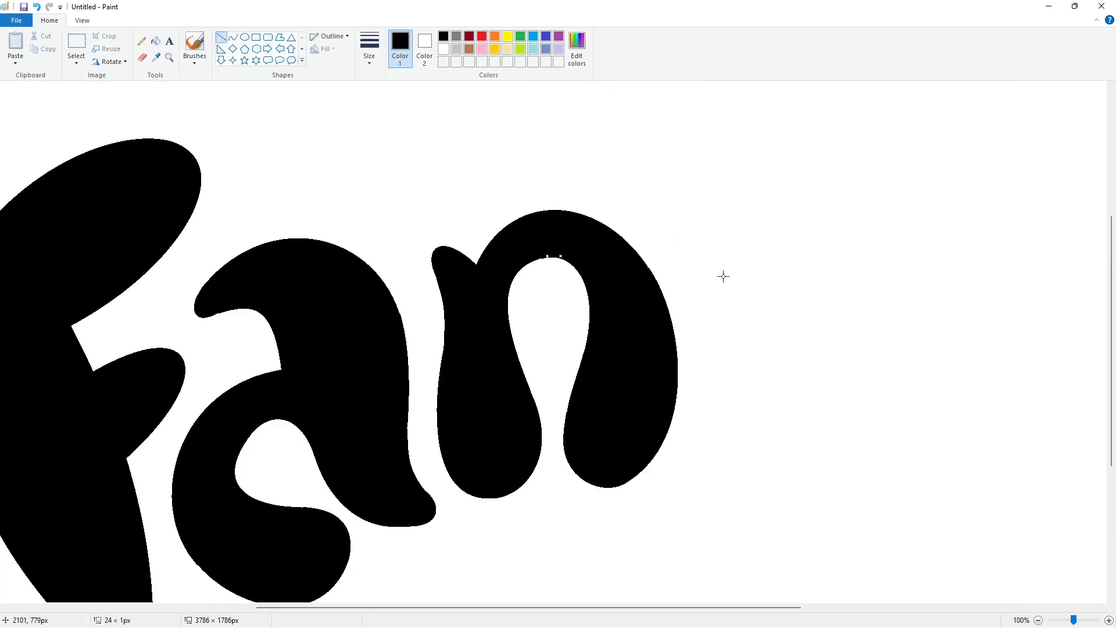
scroll(942, 529, down, 2)
Draw the outline of a letter t with a rounded crossbar and tapered stem, and fill it with black
click(232, 37)
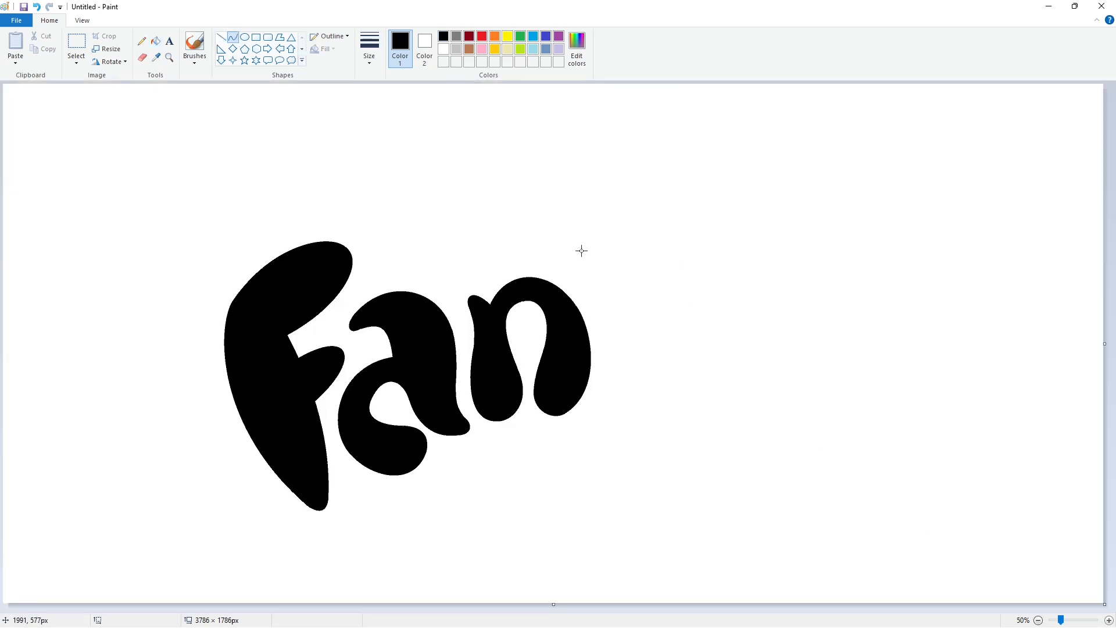
mouse_move(581, 250)
mouse_down()
mouse_move(622, 237)
mouse_move(595, 189)
mouse_move(637, 265)
mouse_move(677, 256)
mouse_up()
mouse_move(559, 252)
mouse_down()
mouse_move(543, 273)
mouse_move(594, 279)
mouse_move(605, 385)
mouse_up()
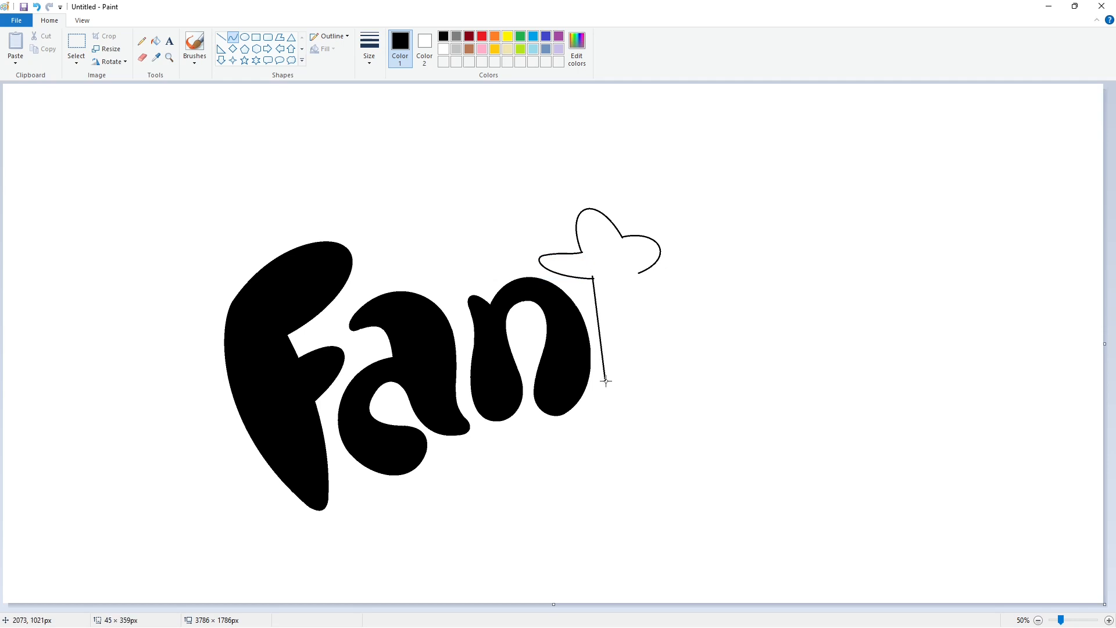
mouse_move(601, 333)
mouse_down()
mouse_move(605, 319)
mouse_move(610, 349)
mouse_up()
mouse_move(638, 272)
mouse_down()
mouse_move(618, 386)
mouse_move(640, 366)
mouse_move(627, 397)
mouse_up()
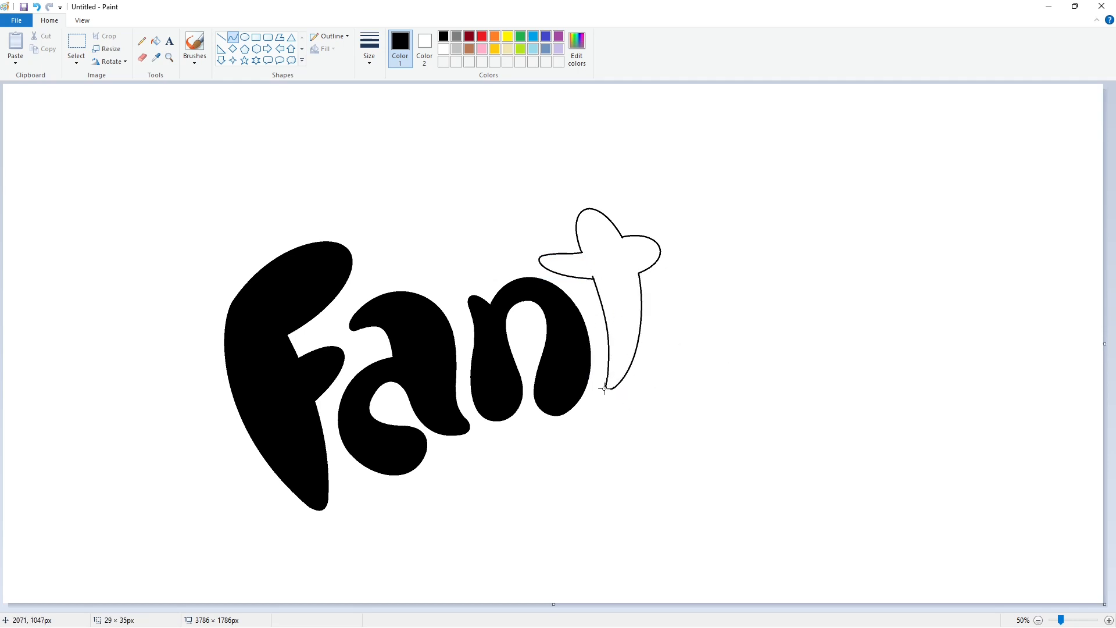
click(155, 40)
click(600, 279)
Trim the lower tip of the t's stem with short straight white lines
scroll(789, 548, up, 1)
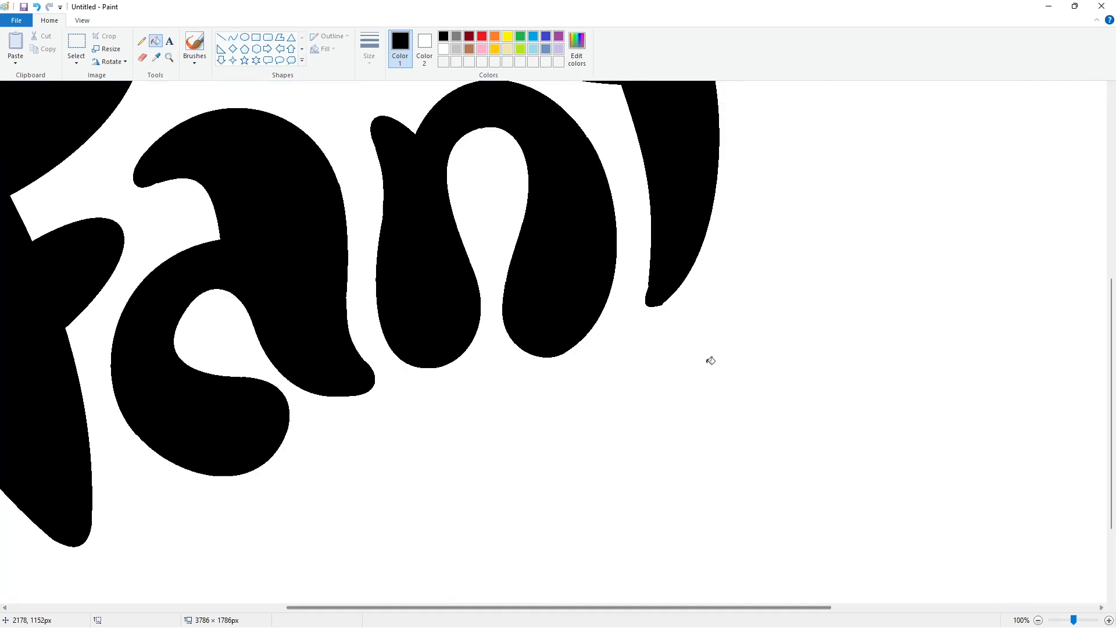
click(221, 37)
click(444, 49)
drag(677, 299, 644, 319)
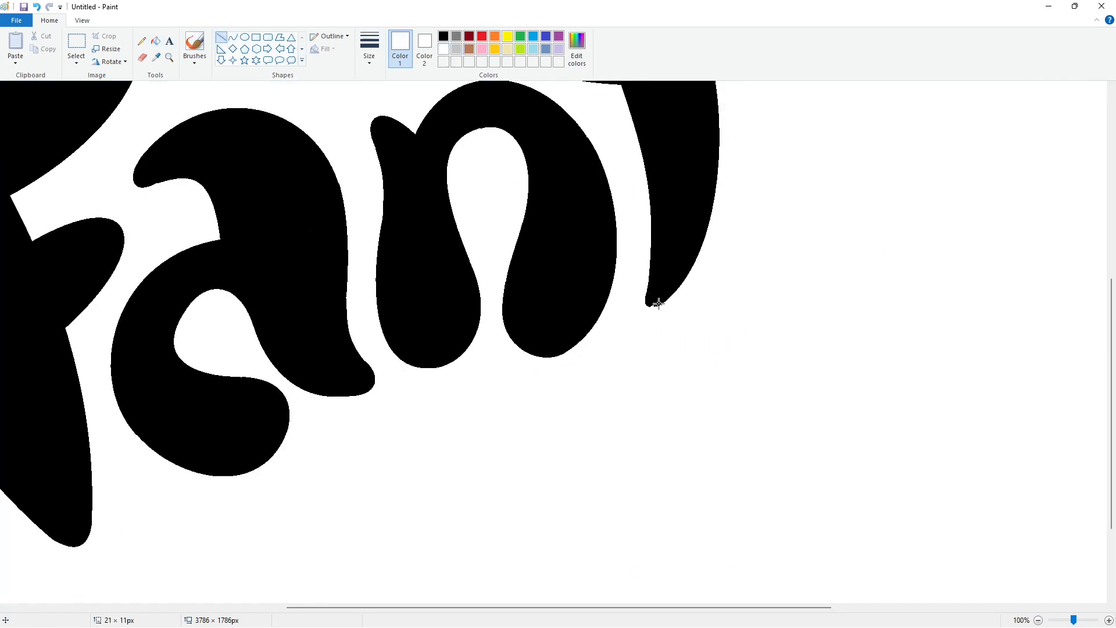
scroll(730, 303, down, 1)
Draw the top arch and outer right edge of a second a beside the t with black curves
click(232, 38)
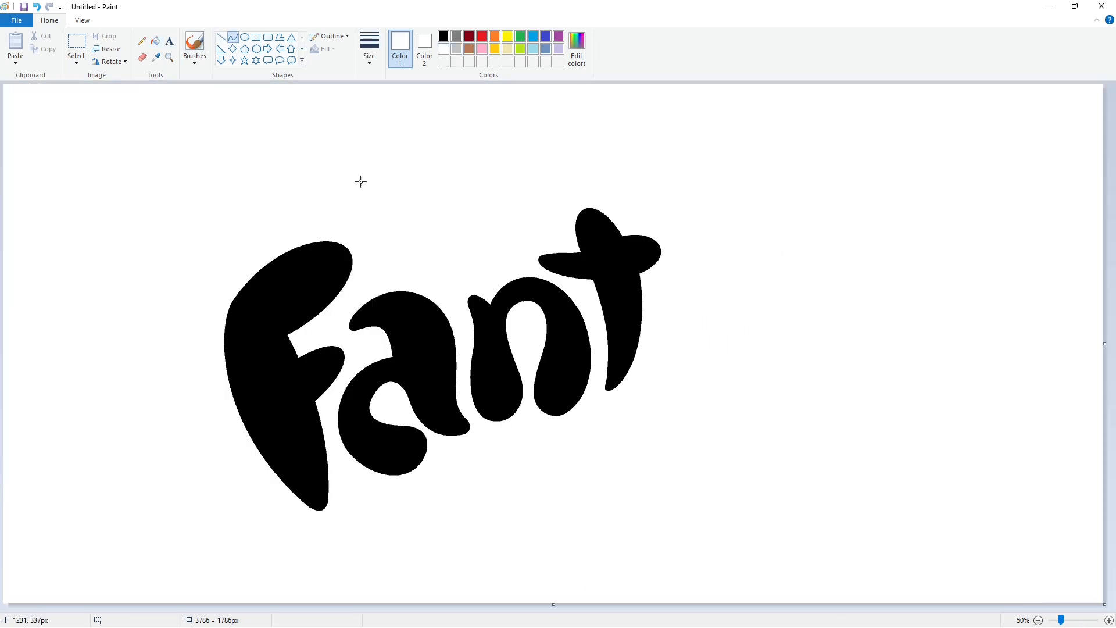
click(444, 37)
drag(666, 265, 749, 281)
drag(706, 261, 737, 242)
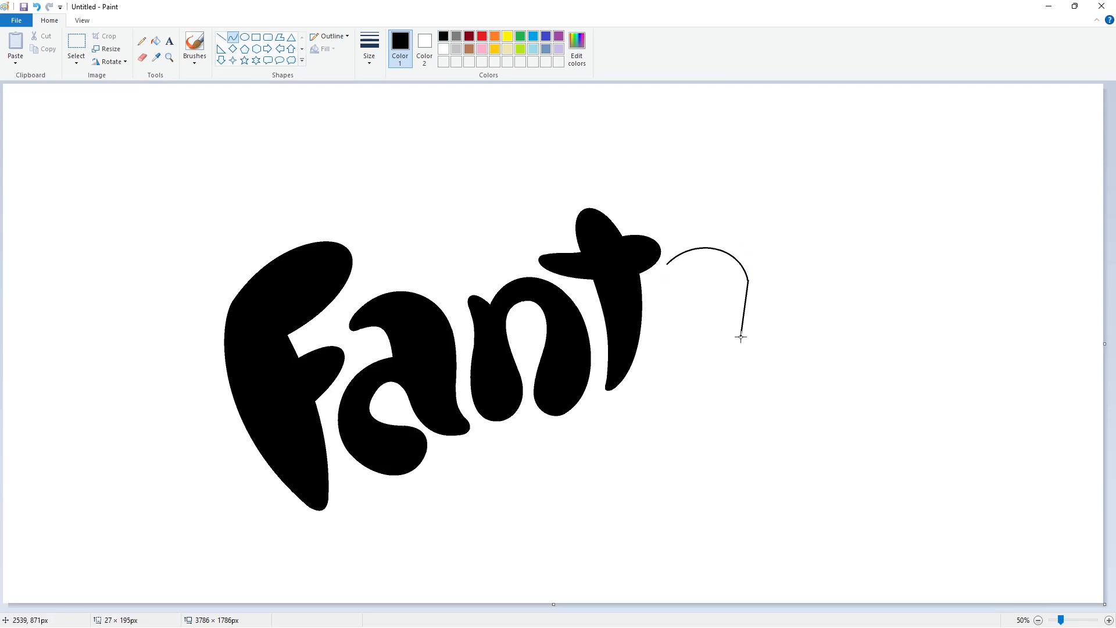
drag(740, 337, 741, 337)
double_click(751, 305)
click(827, 312)
Draw the second a's upper-left tip, hook underside and rounded lower bowl with curves
drag(679, 282, 689, 273)
mouse_move(688, 273)
mouse_down()
mouse_move(697, 275)
mouse_move(654, 352)
mouse_up()
click(777, 284)
drag(679, 321, 655, 293)
mouse_move(655, 294)
mouse_down()
mouse_move(640, 331)
mouse_move(660, 356)
mouse_move(700, 362)
mouse_move(684, 379)
mouse_move(688, 343)
mouse_move(703, 348)
mouse_move(670, 325)
mouse_move(703, 311)
mouse_move(739, 369)
mouse_move(711, 367)
mouse_up()
Close the second a's outline with its inner opening and tail curves, and fill the letter with black
click(775, 349)
click(765, 347)
click(796, 339)
click(777, 324)
click(801, 360)
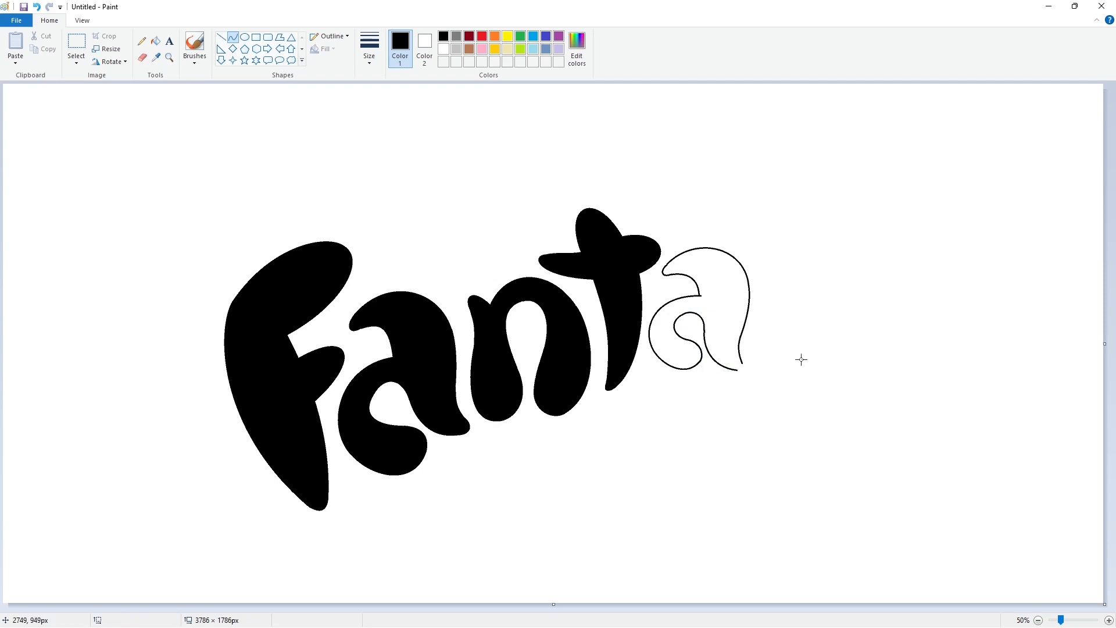
click(155, 43)
click(724, 325)
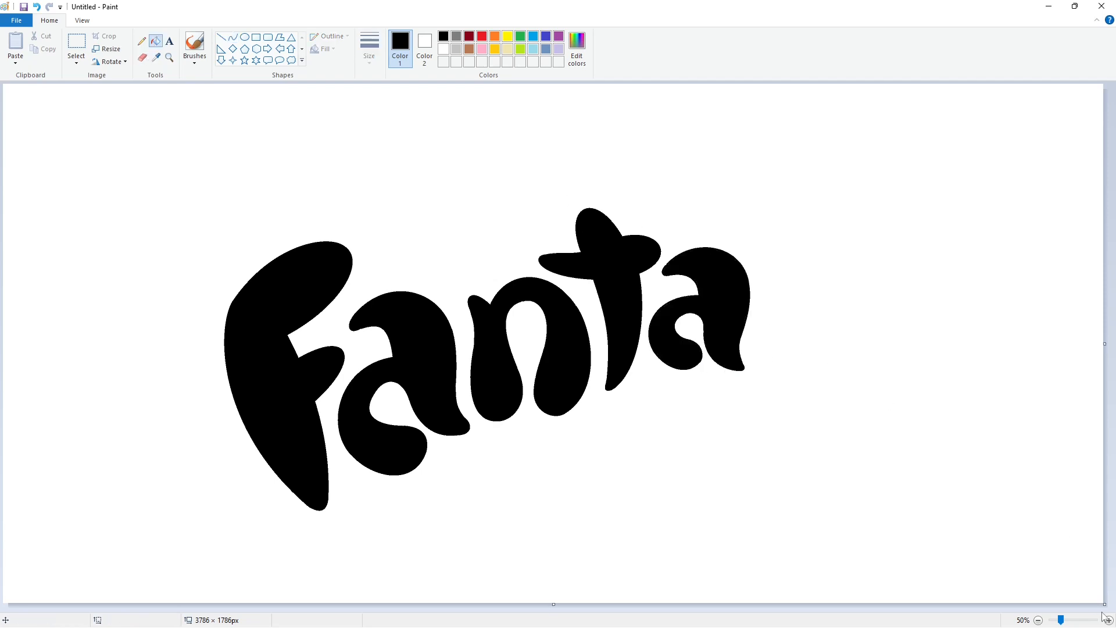
Smooth the second a's inner opening with a short white straight line and its upper-left edge with a short black one
scroll(697, 585, up, 1)
scroll(461, 167, right, 5)
scroll(663, 358, down, 3)
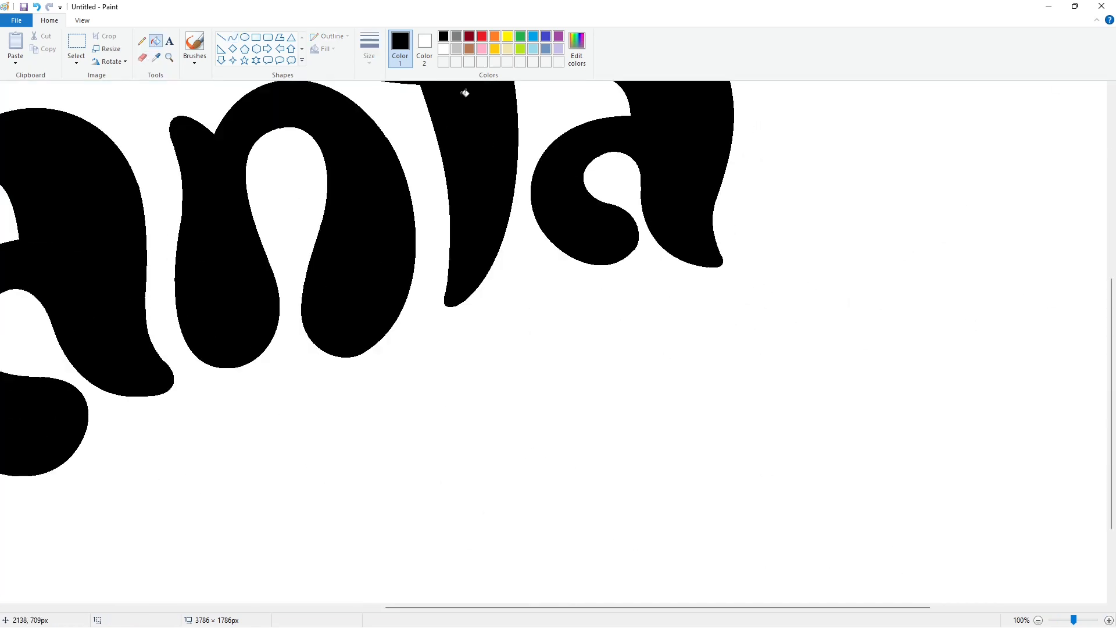
click(220, 37)
drag(643, 182, 642, 197)
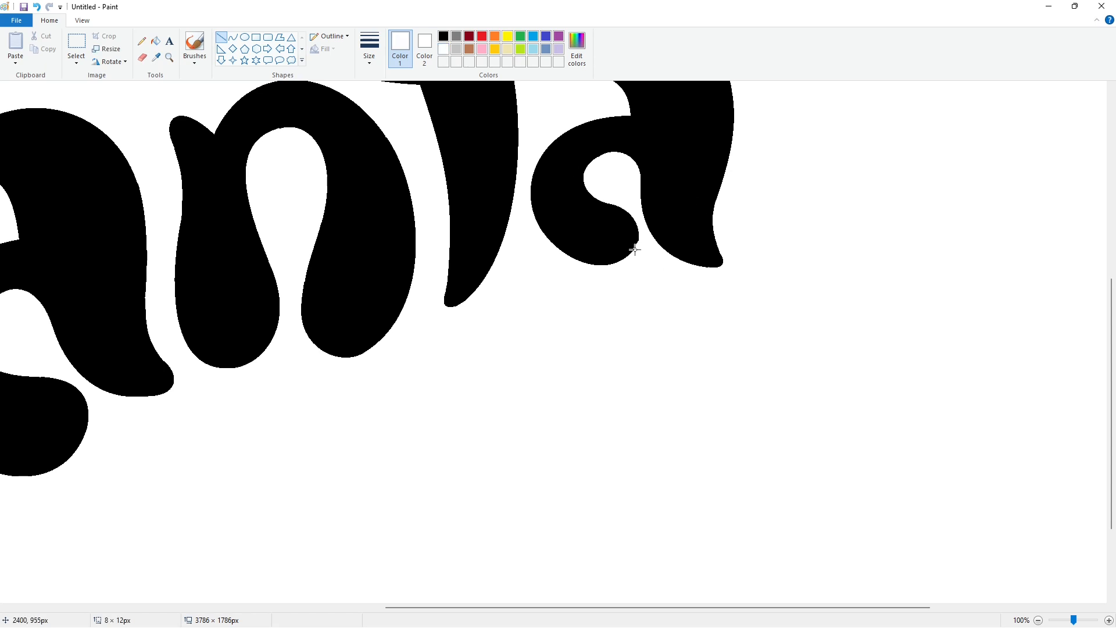
scroll(663, 253, up, 2)
drag(563, 189, 571, 182)
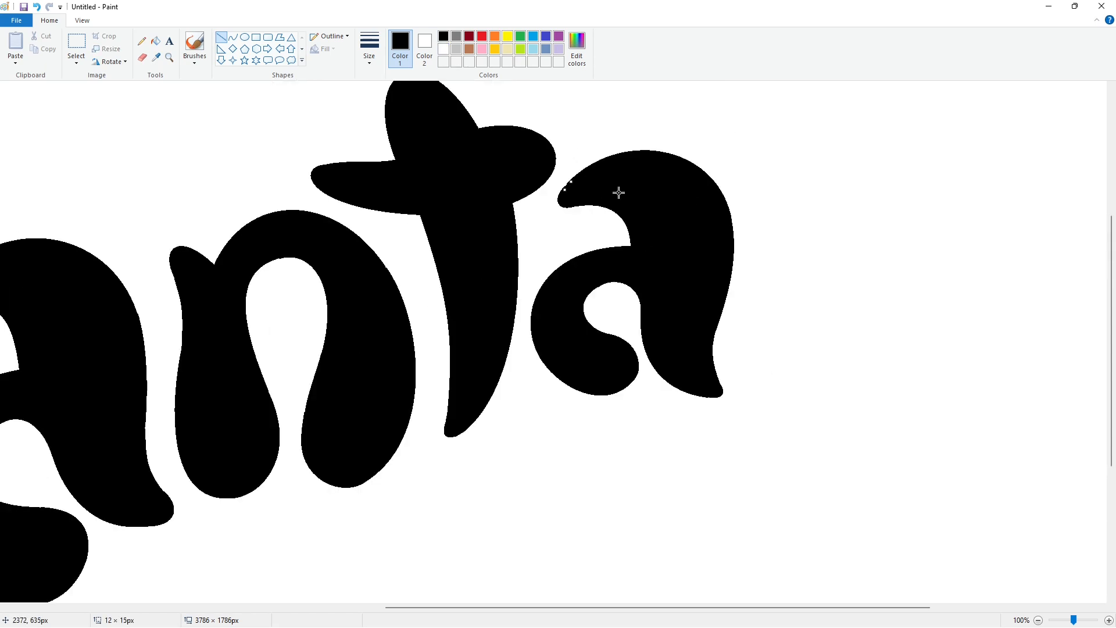
scroll(860, 384, down, 1)
Fill all five letters of the Fanta lettering with dark red
click(155, 41)
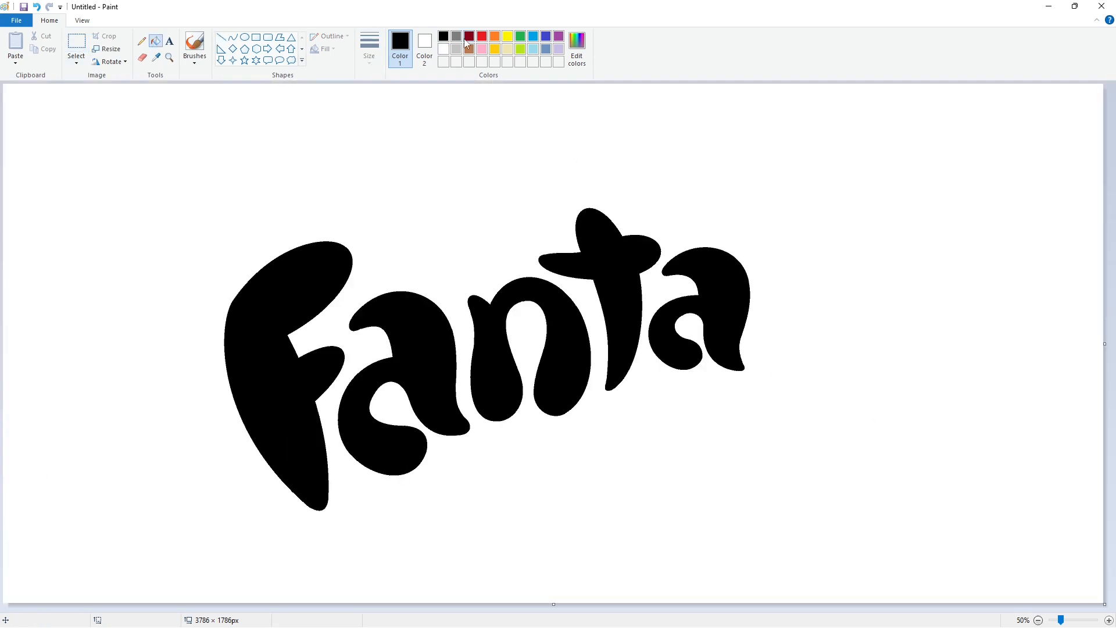
click(469, 36)
click(273, 360)
click(436, 371)
click(573, 349)
click(612, 278)
Copy a rectangular selection enclosing the whole dark red lettering
click(77, 40)
drag(70, 102, 864, 548)
click(426, 130)
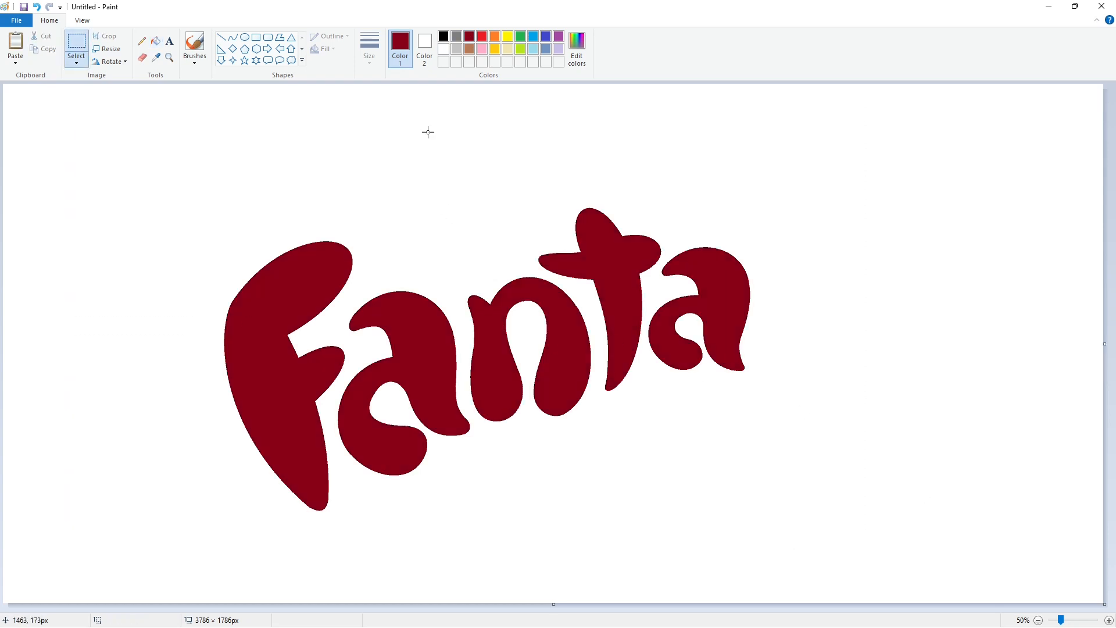
Draw a black circle outline of about 1449 × 1415 px behind the lettering, crossing the F and the second a
click(443, 36)
click(246, 38)
drag(236, 174, 700, 534)
drag(500, 420, 524, 370)
drag(492, 485, 521, 535)
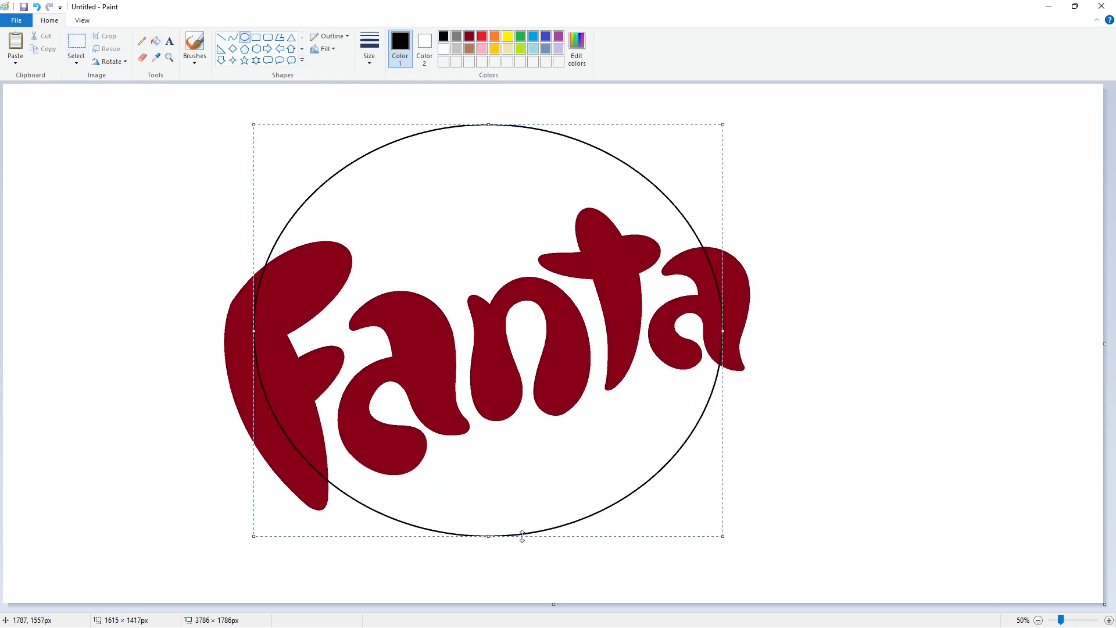
drag(260, 336, 267, 336)
drag(723, 331, 690, 330)
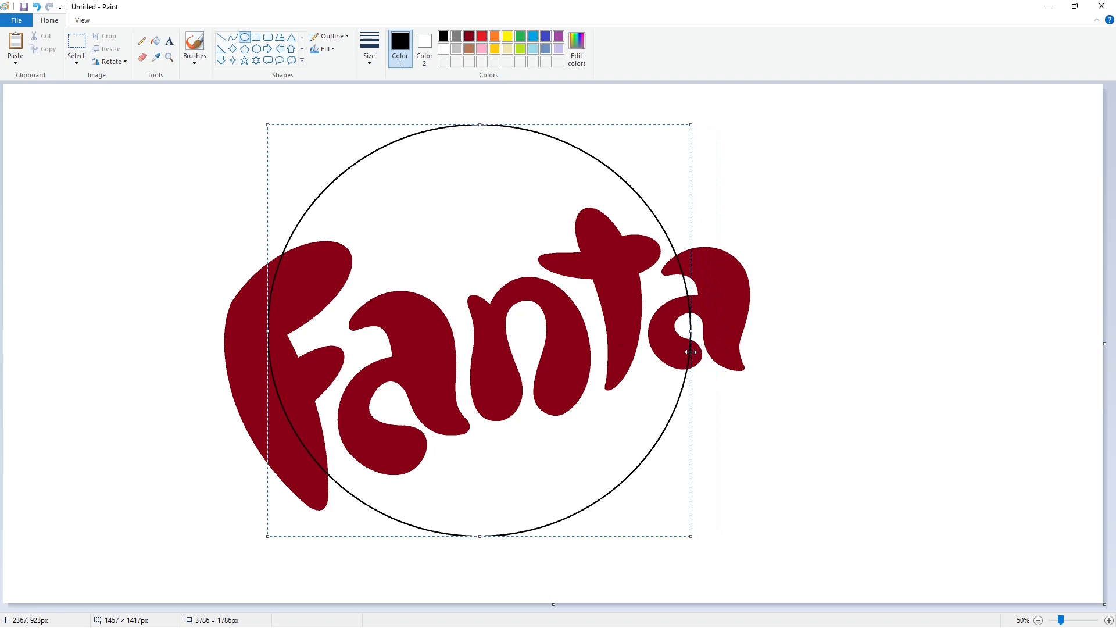
drag(482, 536, 482, 535)
drag(267, 330, 269, 329)
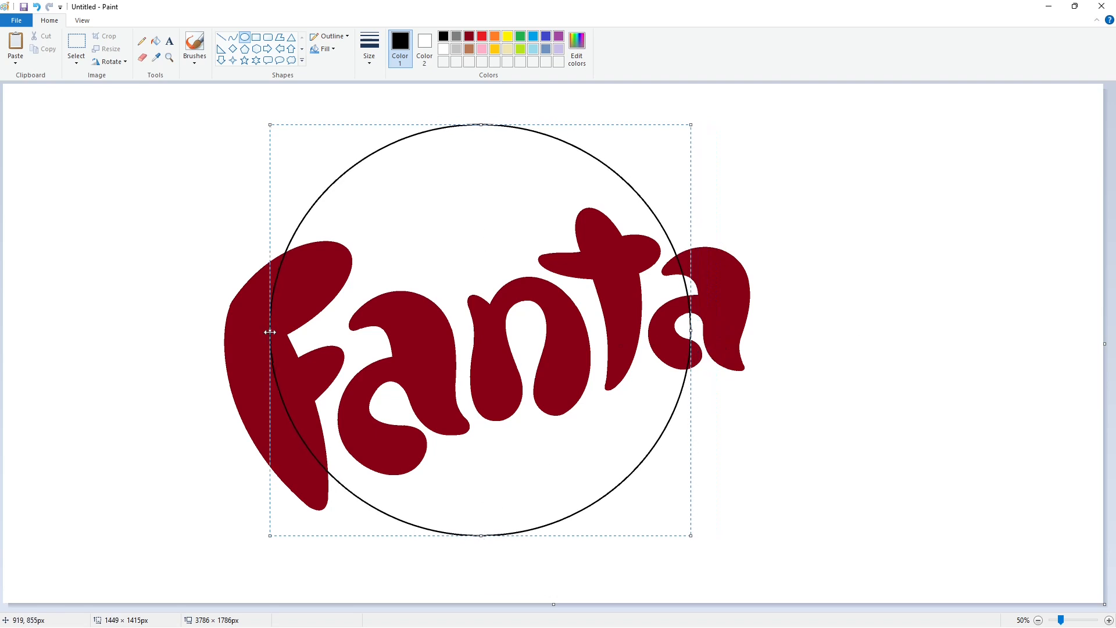
click(783, 354)
Fill the F's part inside the circle with indigo as a guide and align a transparent paste of the copied lettering over the original letters
click(1108, 620)
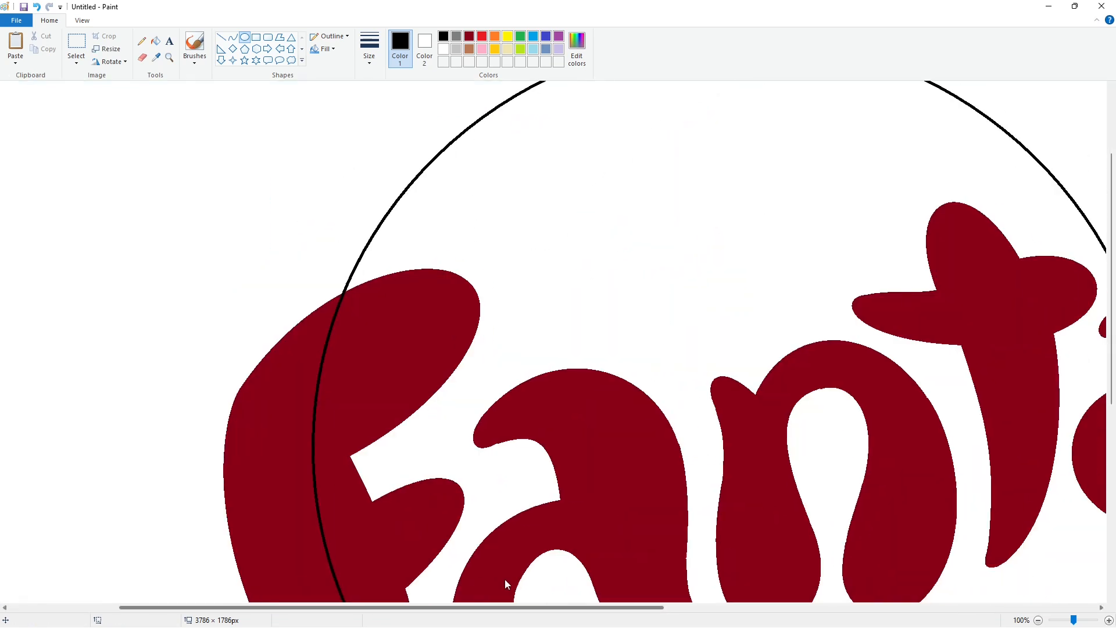
click(155, 40)
click(546, 36)
click(455, 274)
key(ctrl+v)
click(76, 61)
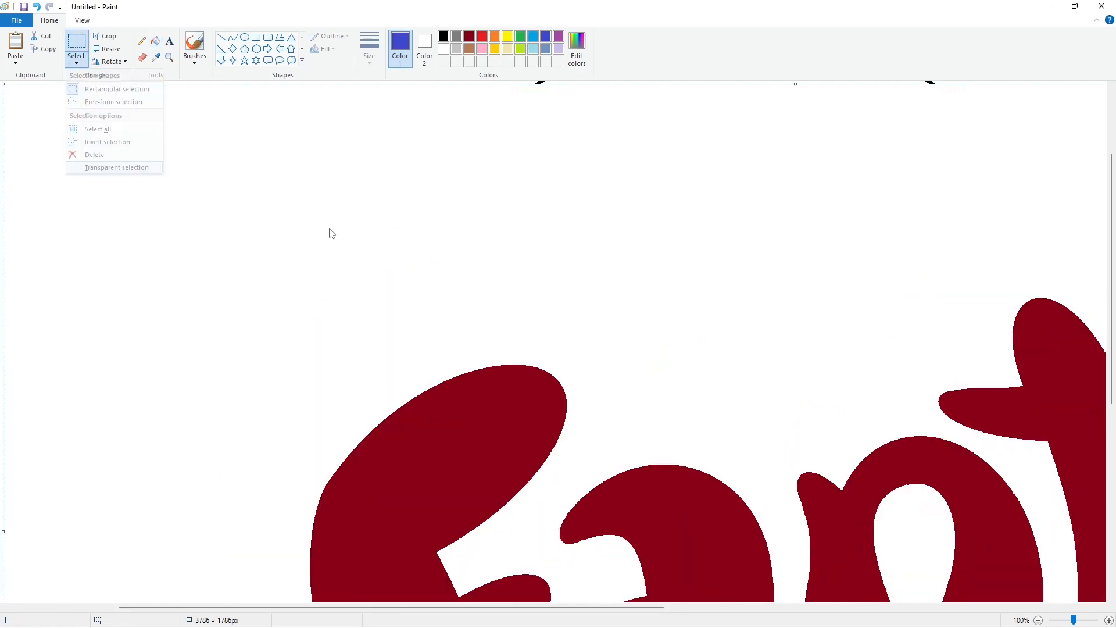
click(113, 166)
drag(521, 420, 424, 323)
key(Right)
key(Right)
key(Right)
key(Right)
key(Right)
key(Right)
key(Right)
key(Right)
key(Right)
key(Right)
key(Right)
key(Right)
key(Right)
key(Right)
key(Right)
key(Right)
key(Right)
key(Right)
key(Right)
key(Right)
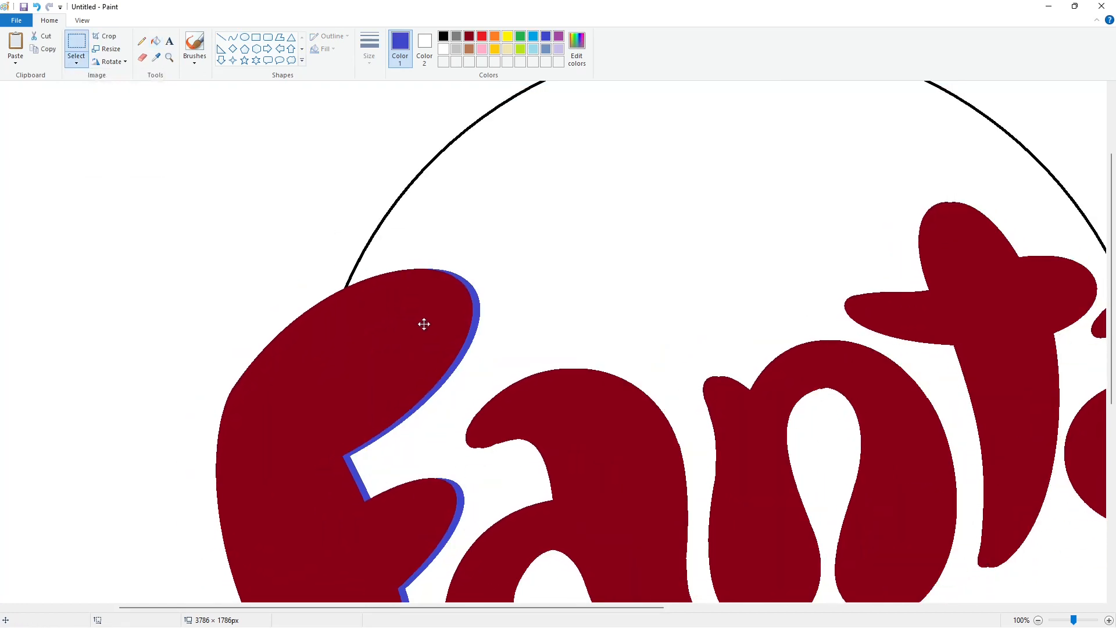
key(Right)
key(Right)
key(Right)
key(Right)
key(Right)
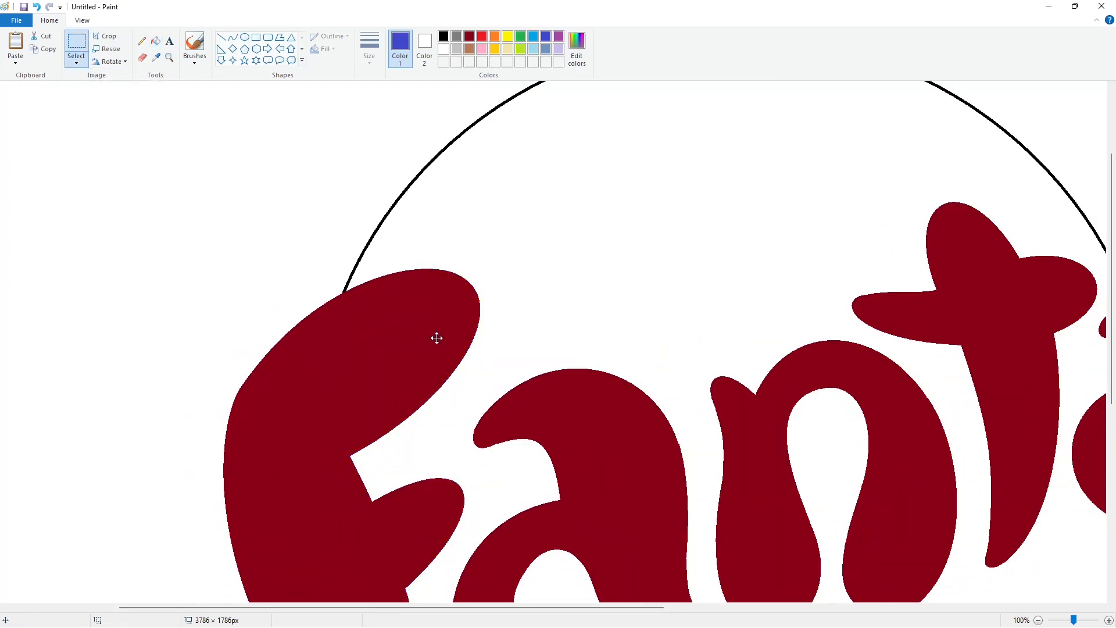
Draw black curves offset around the top of the t and over its right arm to the circle's edge
scroll(436, 338, down, 8)
click(1038, 620)
click(233, 36)
click(443, 37)
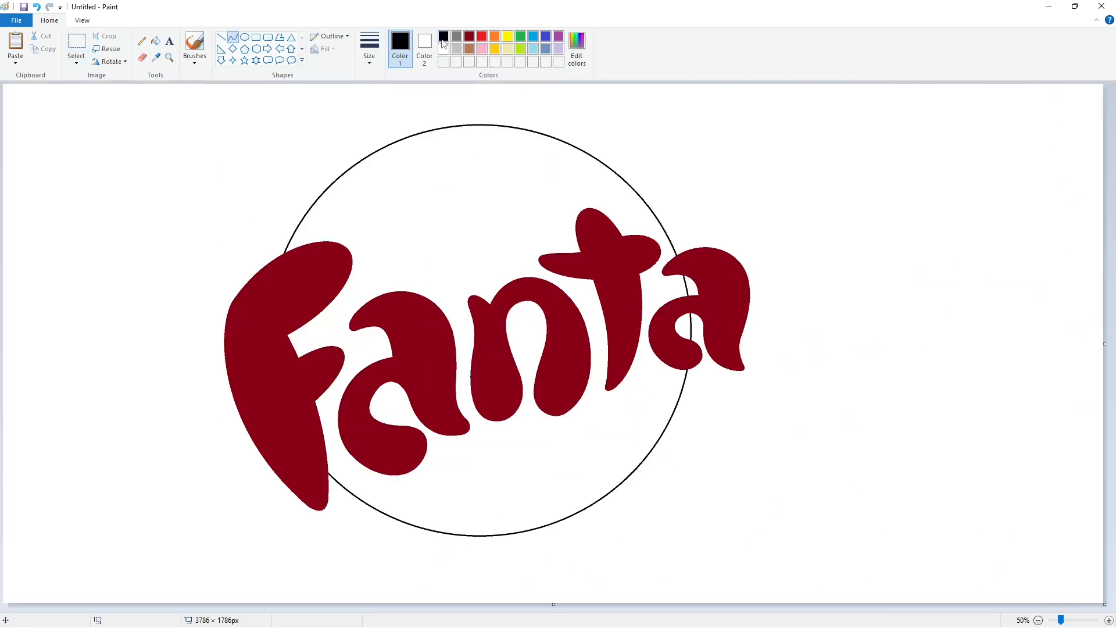
mouse_move(563, 241)
mouse_down()
mouse_move(626, 223)
mouse_move(665, 231)
mouse_up()
click(564, 193)
click(592, 179)
click(642, 220)
click(650, 221)
click(777, 227)
Continue the offset outline with black curves above the t's left arm, the n's arch and the n's upper-left tip
mouse_move(566, 241)
mouse_down()
mouse_move(454, 308)
mouse_move(345, 302)
mouse_move(291, 239)
mouse_up()
click(536, 241)
click(527, 245)
click(569, 252)
click(508, 267)
click(494, 276)
click(516, 296)
click(470, 279)
click(454, 286)
click(465, 293)
Finish the upper offset outline with black curves over the first a and around the F's top to the circle's left side
click(425, 274)
click(387, 267)
click(352, 298)
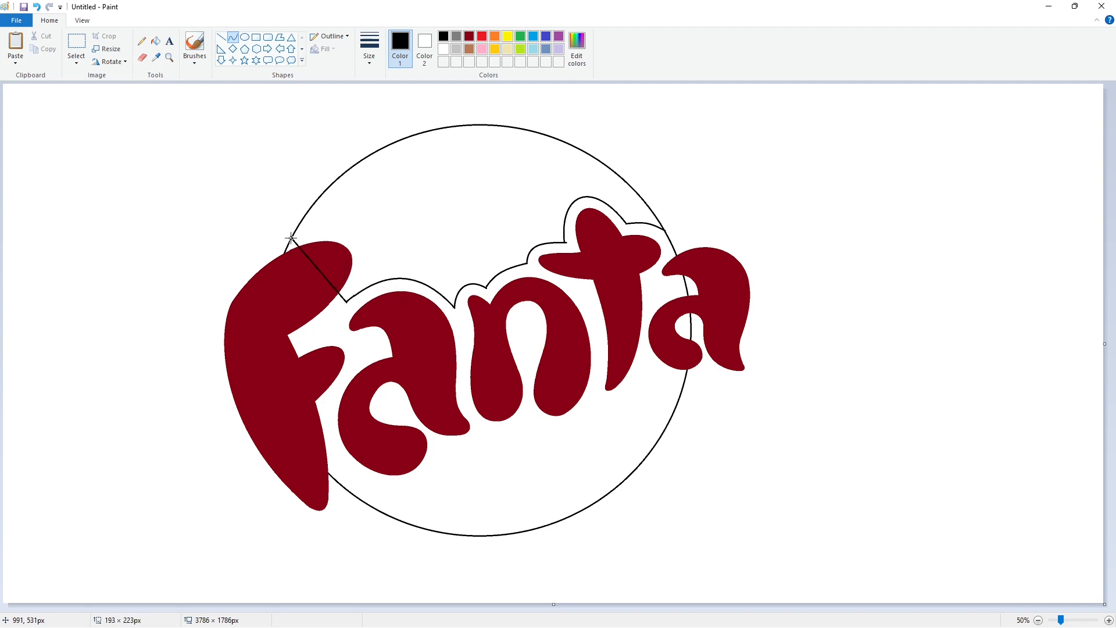
click(388, 252)
click(343, 212)
click(499, 286)
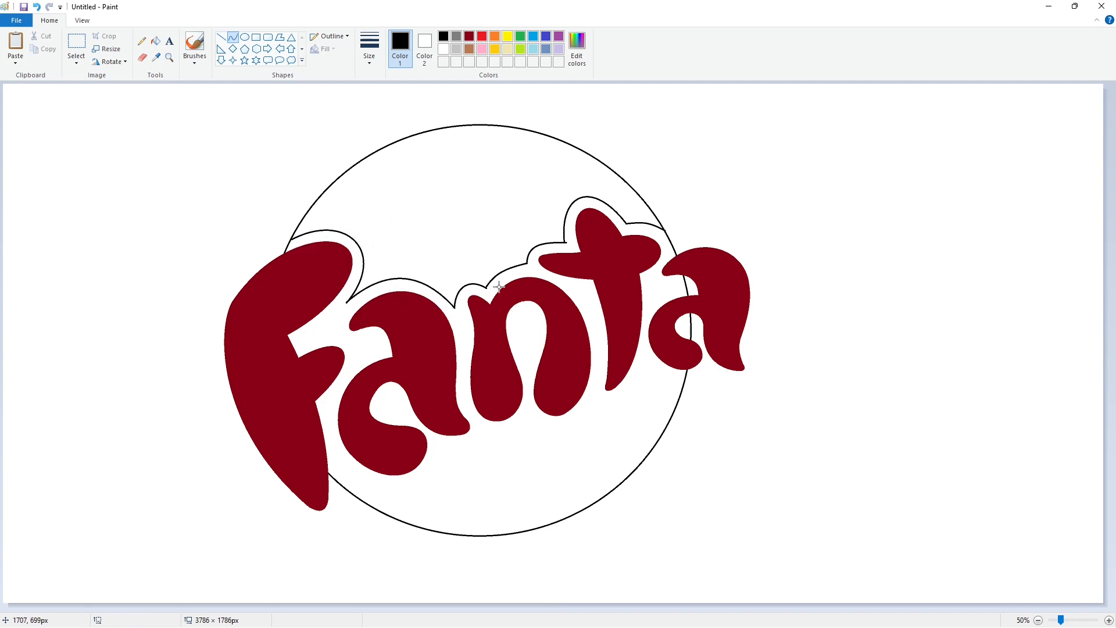
Draw the lower offset outline with a short vertical line beside the F and scalloped curves under the other letters to the circle's right edge
click(220, 36)
click(233, 37)
mouse_move(343, 468)
mouse_down()
mouse_move(440, 447)
mouse_move(431, 490)
mouse_move(505, 496)
mouse_move(440, 447)
mouse_move(482, 430)
mouse_move(476, 456)
mouse_move(596, 394)
mouse_move(548, 438)
mouse_move(582, 420)
mouse_up()
drag(594, 395, 643, 364)
drag(610, 402, 608, 409)
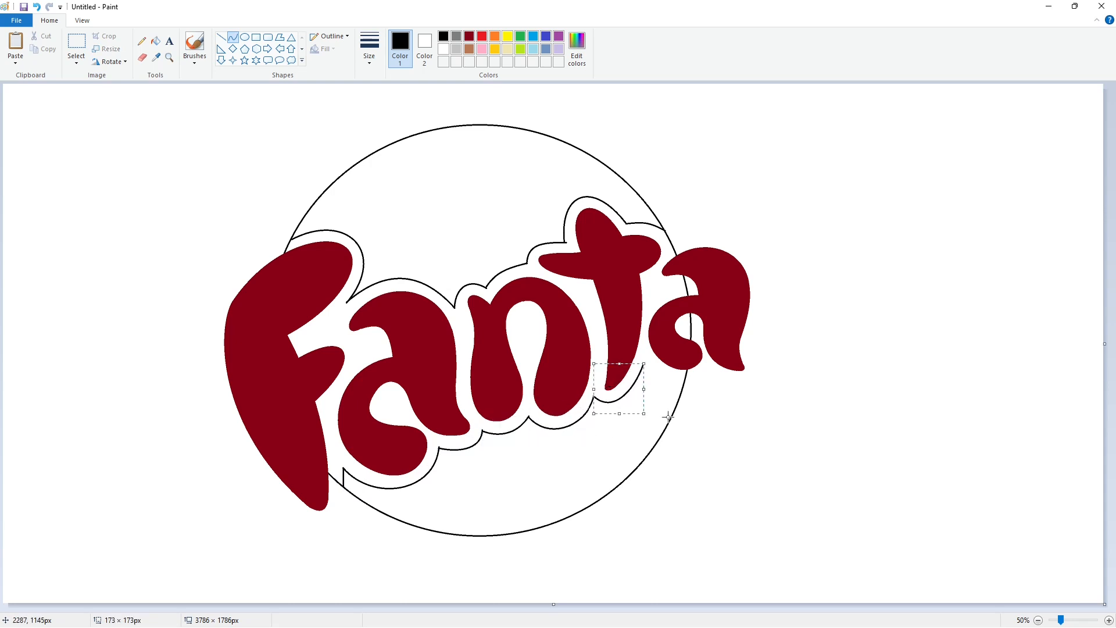
drag(643, 363, 668, 385)
Draw the leaf's notched upper edge above the lettering with black curves inside the circle
mouse_move(547, 231)
mouse_down()
mouse_move(471, 165)
mouse_move(526, 172)
mouse_up()
click(526, 172)
mouse_move(687, 205)
mouse_down()
mouse_move(524, 176)
mouse_move(415, 197)
mouse_move(456, 169)
mouse_up()
key(ctrl+z)
click(416, 197)
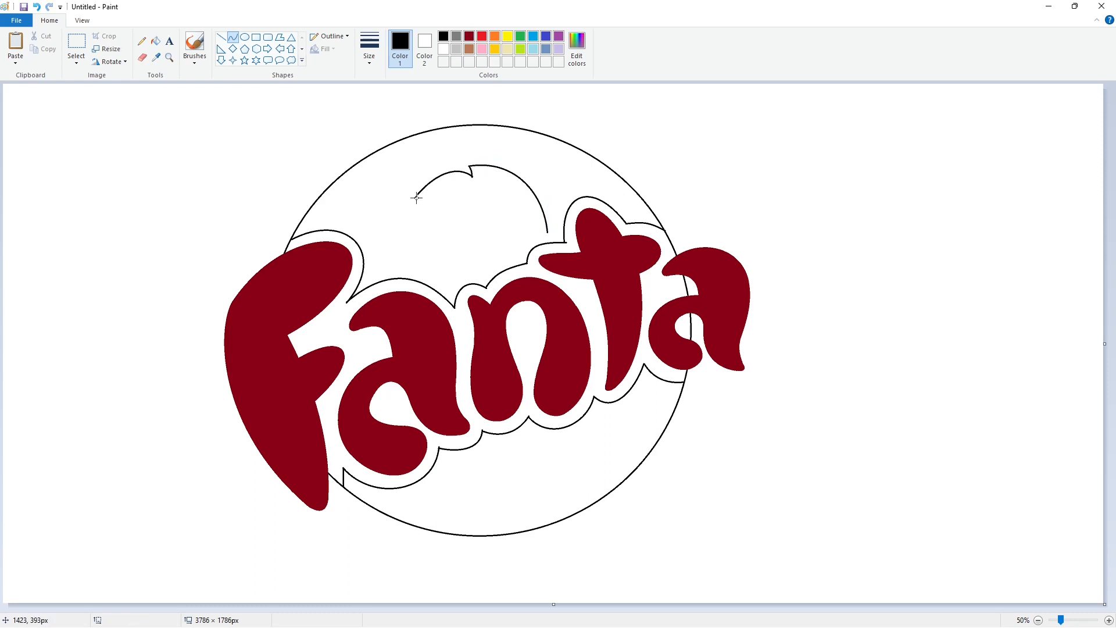
key(ctrl+z)
Close the leaf shape with curves for its left tip and notched underside, and fill it with black
drag(383, 217, 389, 228)
click(388, 228)
mouse_move(497, 238)
mouse_down()
mouse_move(512, 219)
mouse_move(459, 260)
mouse_move(480, 249)
mouse_up()
key(ctrl+z)
mouse_move(547, 232)
mouse_down()
mouse_move(449, 261)
mouse_move(476, 250)
mouse_move(369, 225)
mouse_move(407, 262)
mouse_up()
click(449, 261)
click(407, 260)
click(155, 40)
click(459, 209)
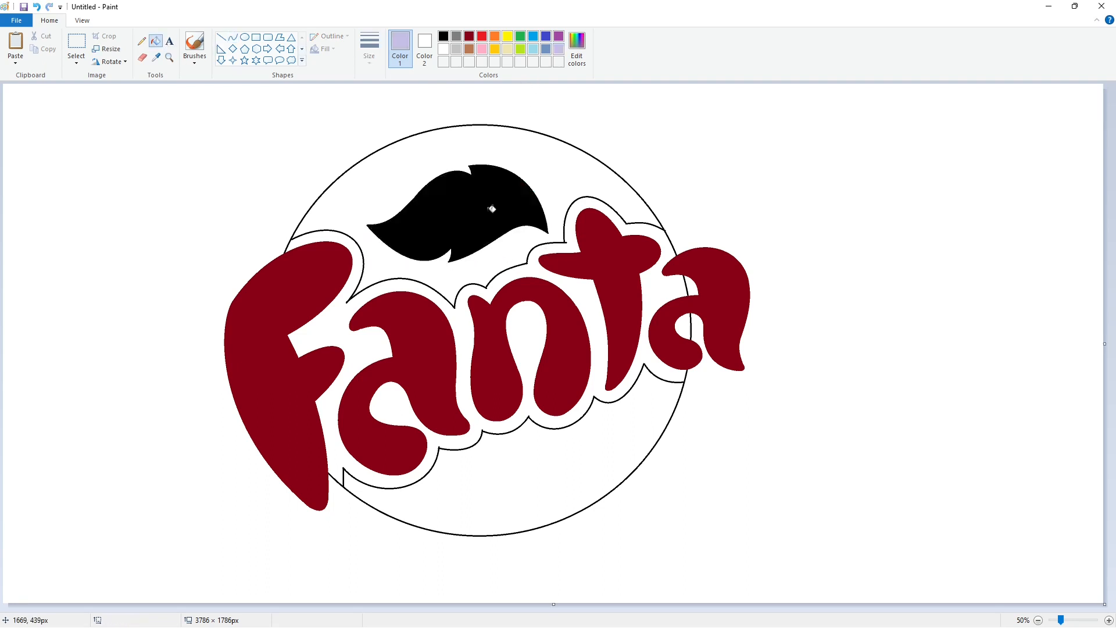
Recolor the leaf lavender and divide it lengthwise with an S-shaped black curve
click(558, 49)
click(460, 209)
click(443, 36)
click(232, 37)
click(369, 49)
click(384, 116)
mouse_move(543, 228)
mouse_down()
mouse_move(465, 193)
mouse_move(456, 203)
mouse_move(495, 187)
mouse_move(487, 181)
mouse_move(367, 225)
mouse_move(396, 246)
mouse_up()
click(400, 248)
click(557, 252)
Fill the leaf's lower half with black and its upper half with purple
click(155, 40)
click(442, 232)
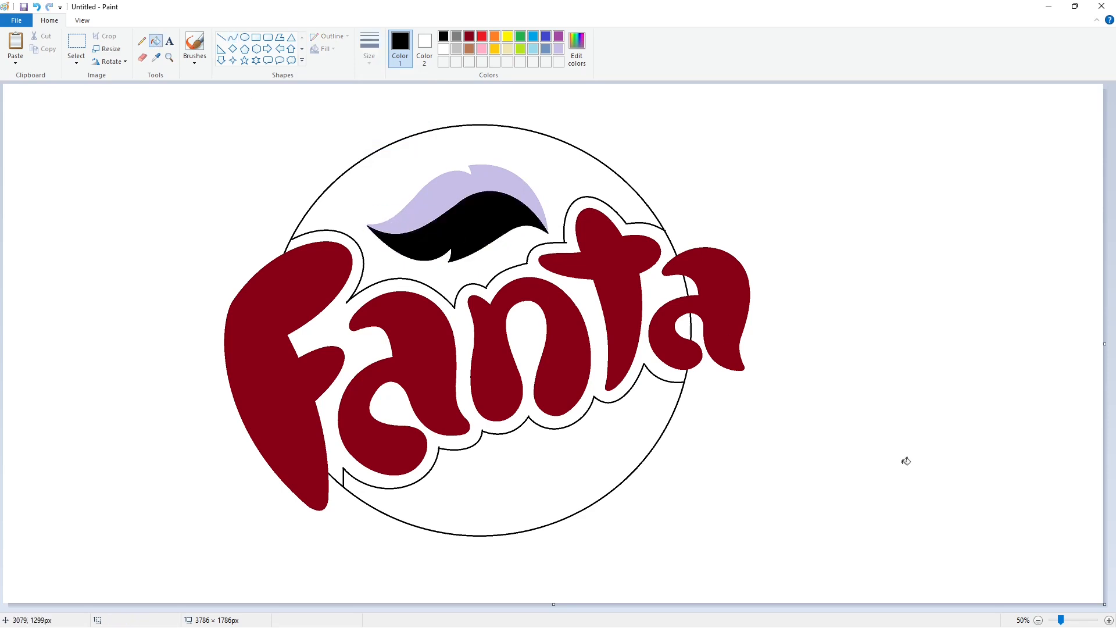
scroll(903, 458, up, 2)
click(558, 36)
click(518, 269)
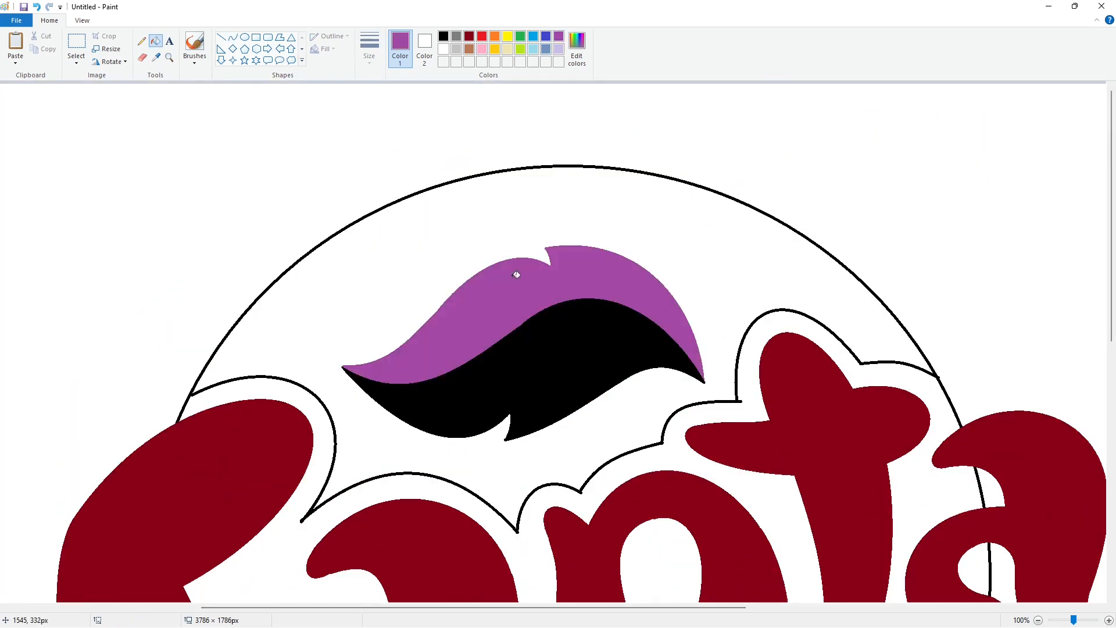
Trim the leaf's left tip with short straight white lines
scroll(841, 441, down, 2)
click(221, 37)
click(369, 47)
click(396, 113)
click(443, 49)
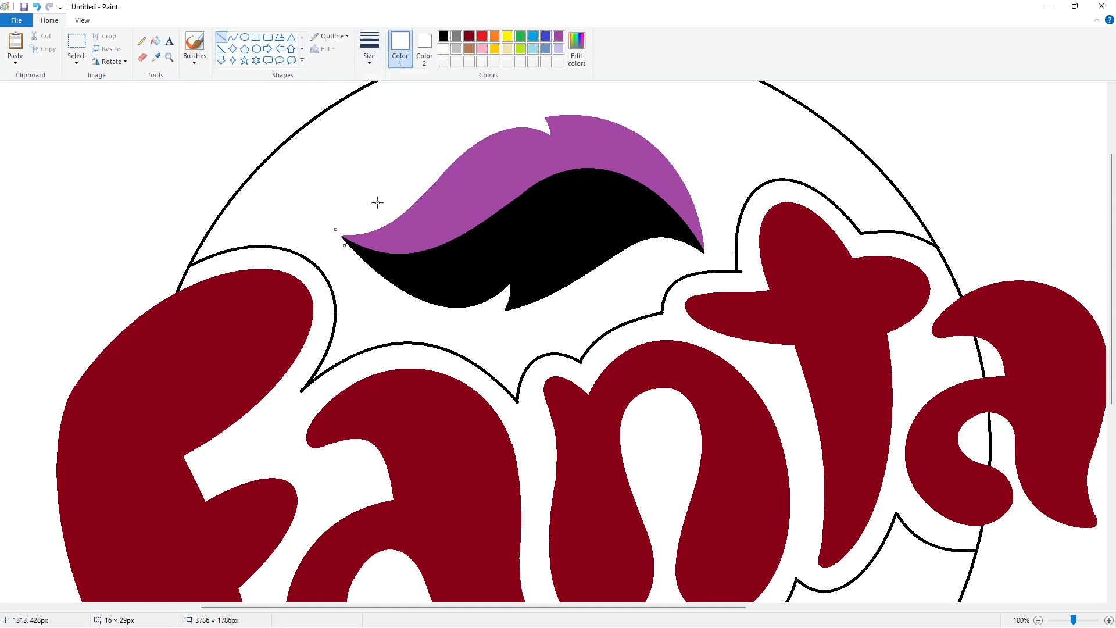
Fill the leaf's lower half with indigo
scroll(756, 294, up, 2)
click(545, 36)
click(155, 41)
click(523, 355)
Fill the circle's background areas above and below the lettering with black
click(443, 36)
scroll(644, 419, down, 8)
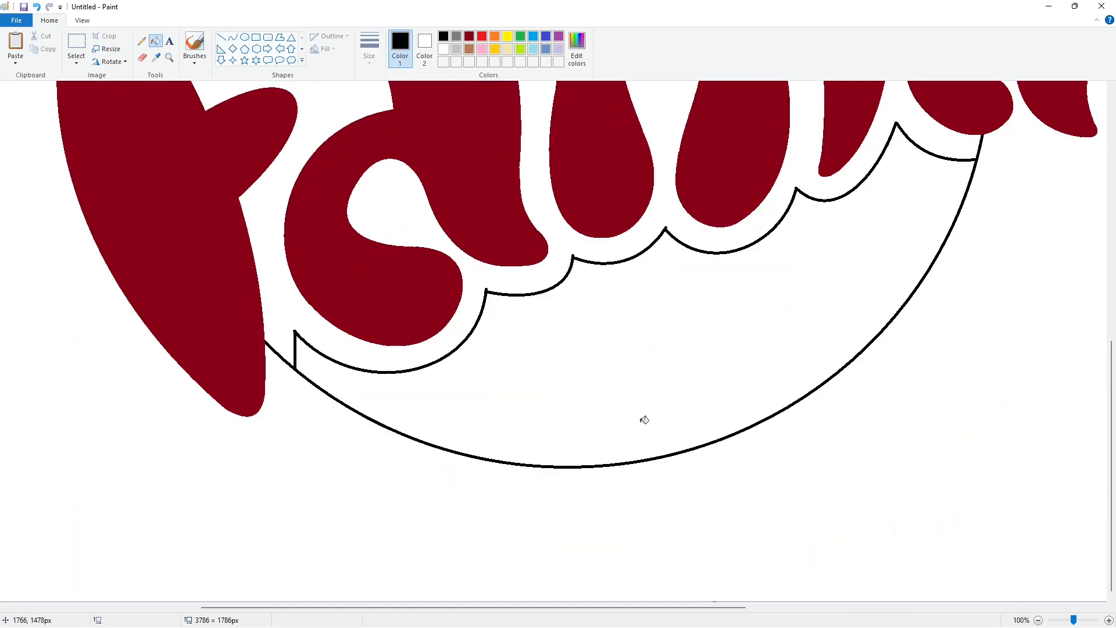
click(644, 420)
Smooth the upper black area's edge along the lettering outline with short white lines, cutting it off from the circle's arc beside the t
scroll(395, 217, up, 6)
click(221, 37)
click(444, 49)
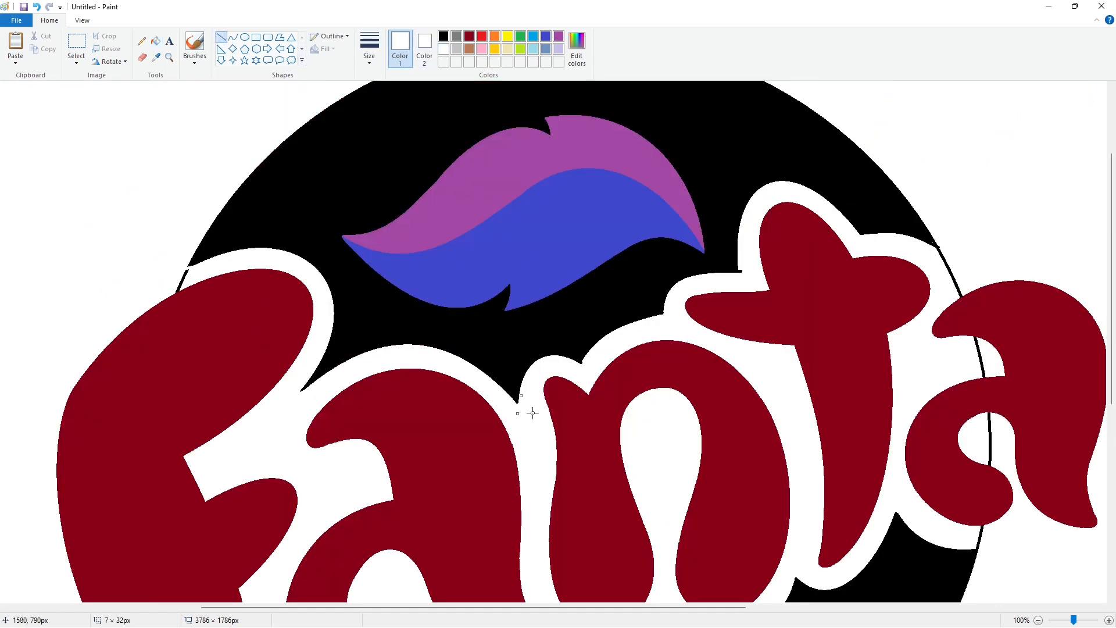
drag(575, 374, 589, 355)
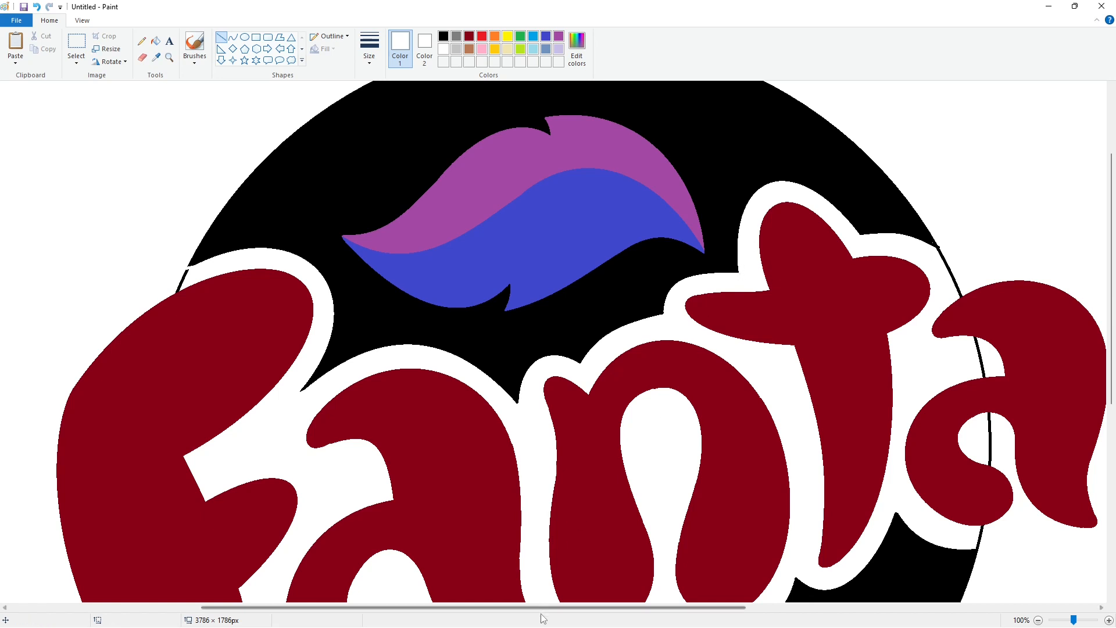
scroll(756, 291, right, 3)
drag(745, 249, 798, 285)
Trim the lower black area's scalloped edge and its left corner beside the F with short straight white lines
scroll(794, 326, down, 4)
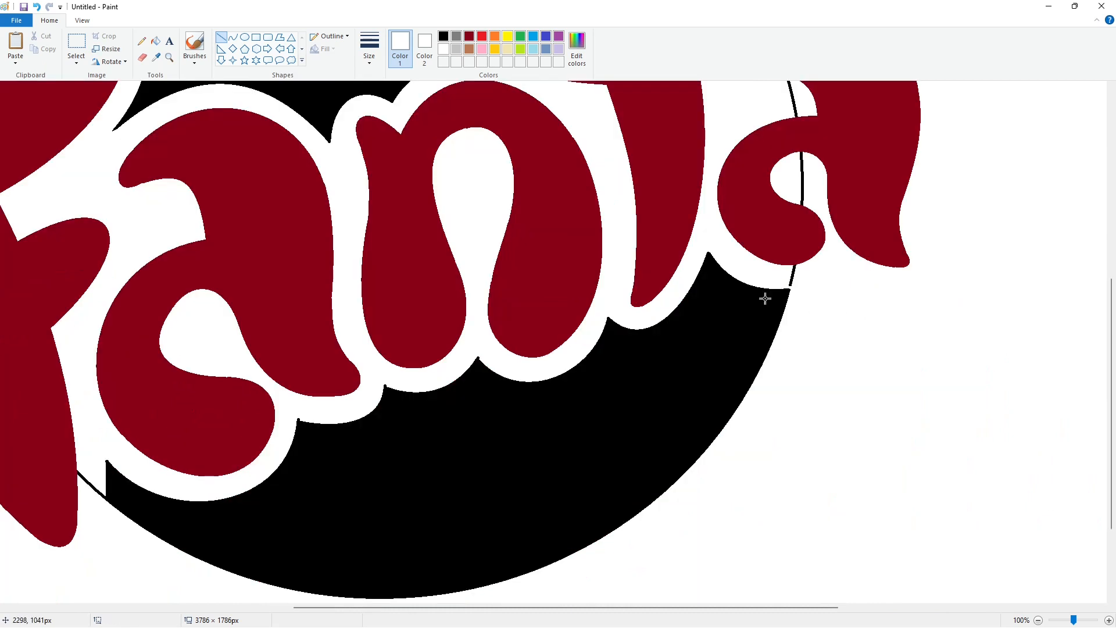
drag(470, 351, 471, 352)
scroll(386, 406, left, 3)
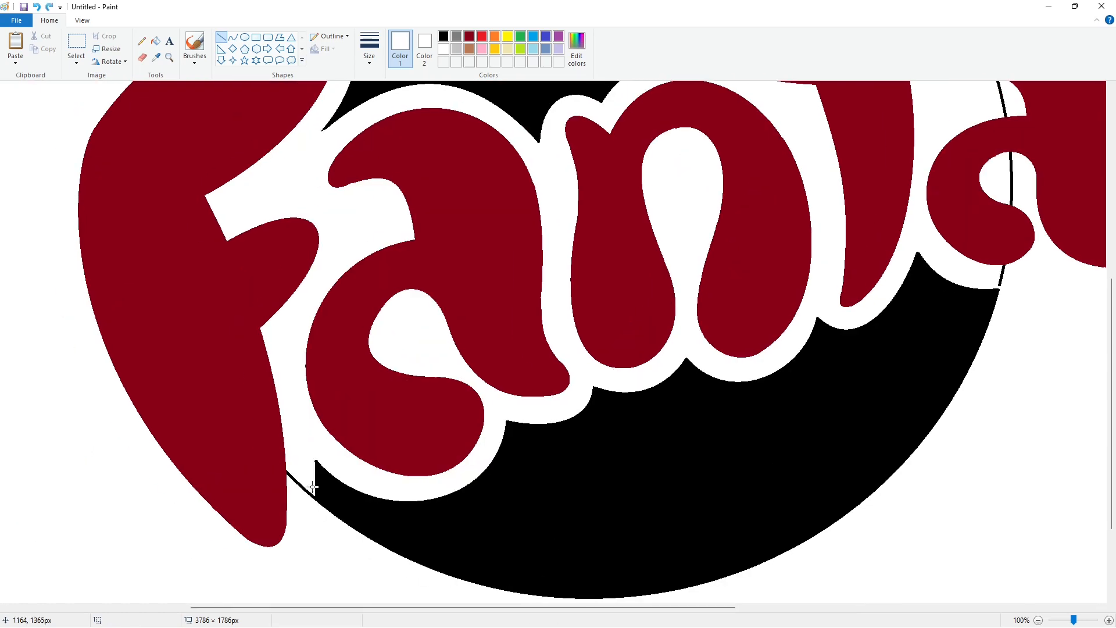
click(155, 41)
scroll(325, 218, down, 2)
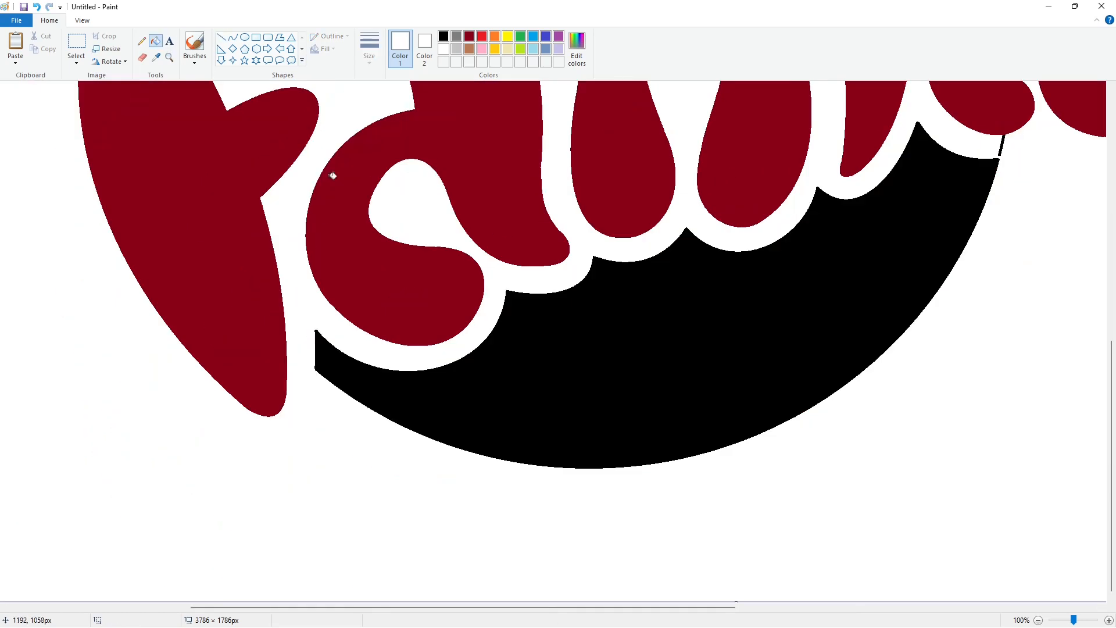
click(221, 36)
drag(315, 337, 314, 314)
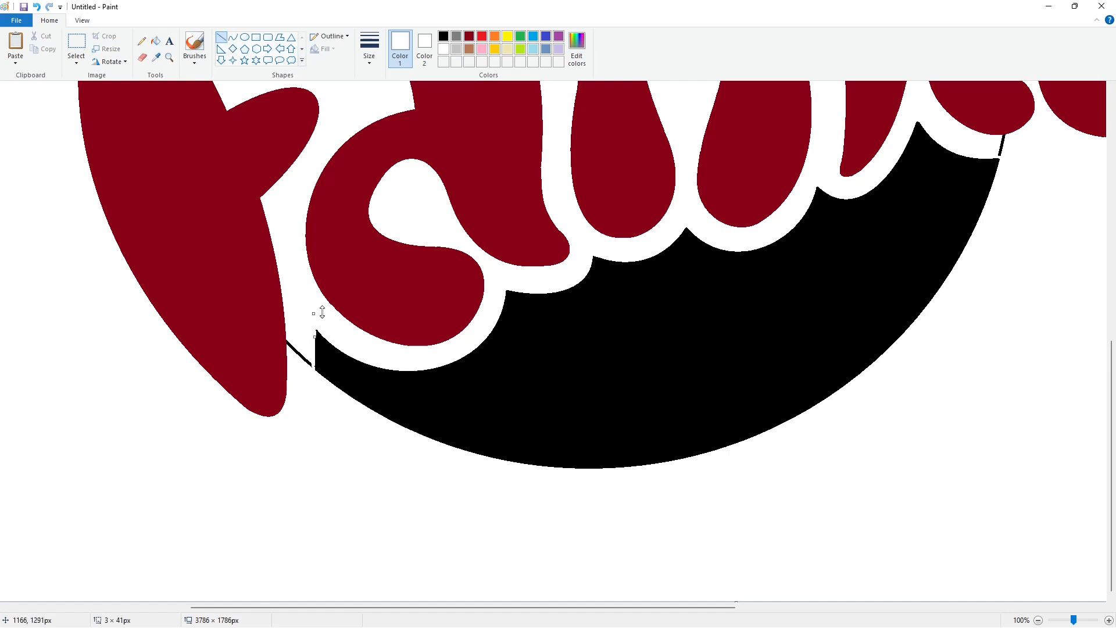
Erase the leftover circle arcs beside the F and around the second a by filling them with white
click(155, 41)
scroll(211, 277, up, 6)
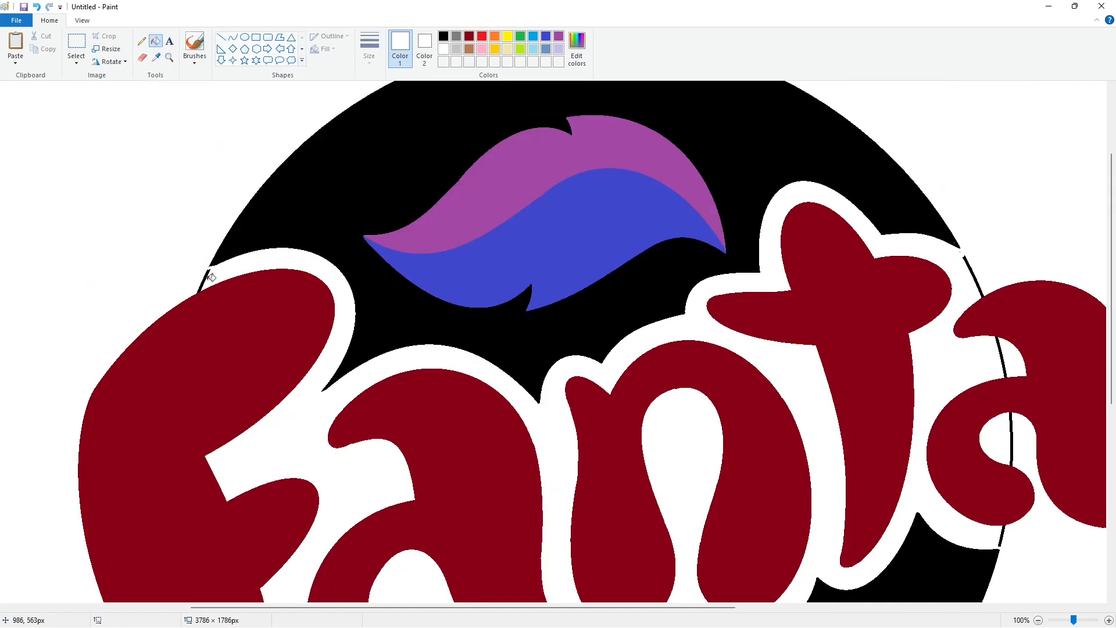
scroll(572, 509, down, 4)
drag(558, 607, 741, 598)
scroll(647, 313, up, 2)
click(640, 314)
click(630, 406)
scroll(630, 401, up, 2)
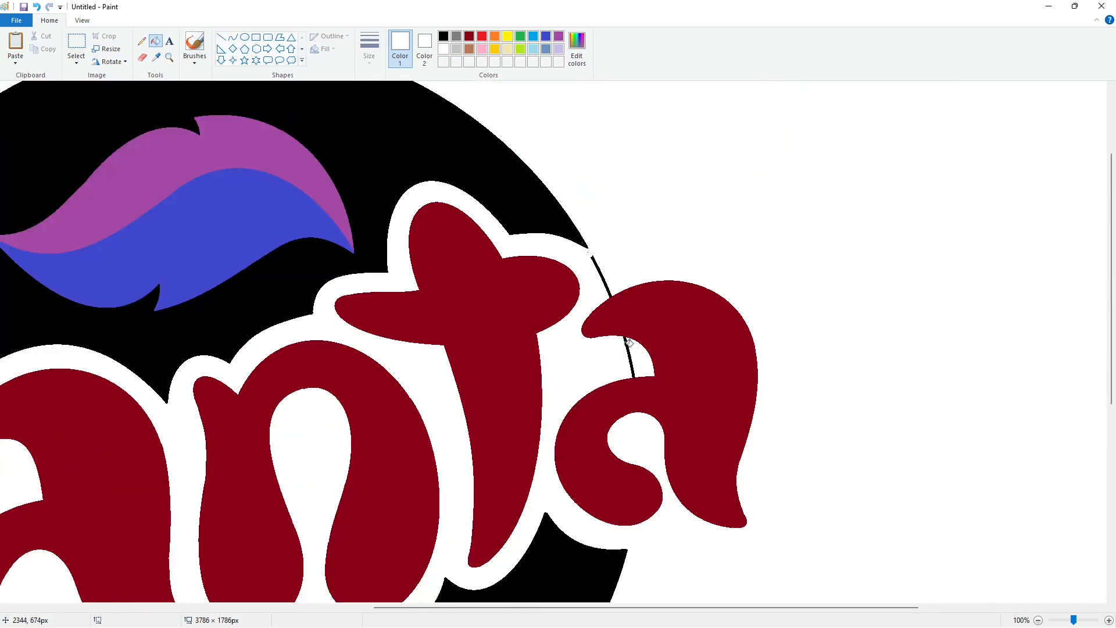
click(602, 276)
click(628, 349)
Draw a small black circle outline just beside the foot of the last letter a
ctrl+scroll(957, 478, down, 1)
click(245, 38)
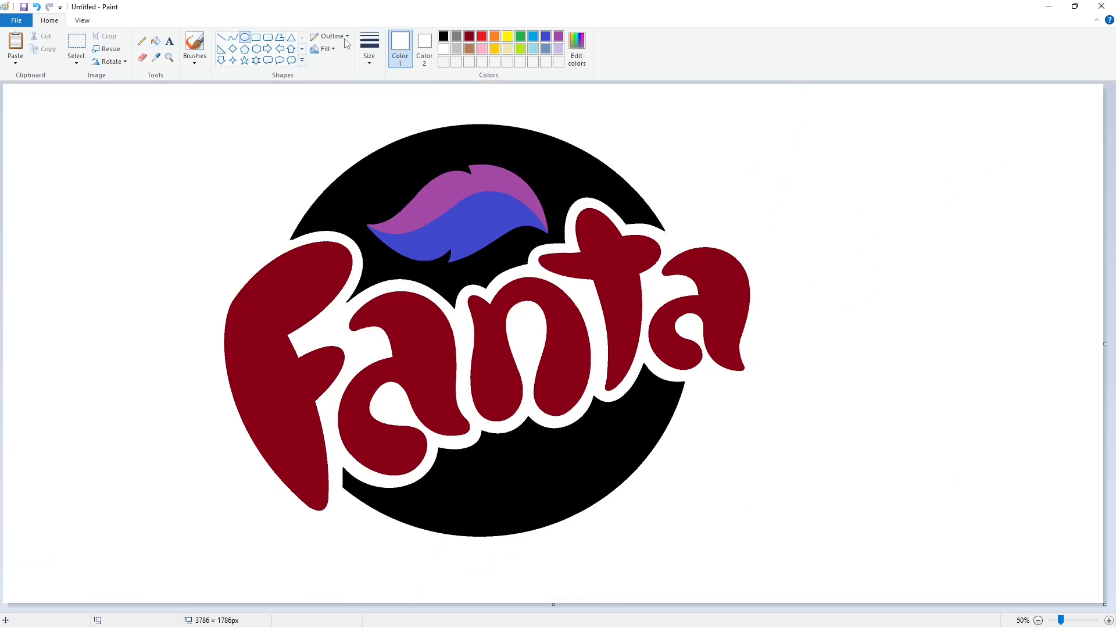
click(443, 37)
click(369, 49)
click(395, 129)
drag(753, 345, 766, 359)
key(ctrl+z)
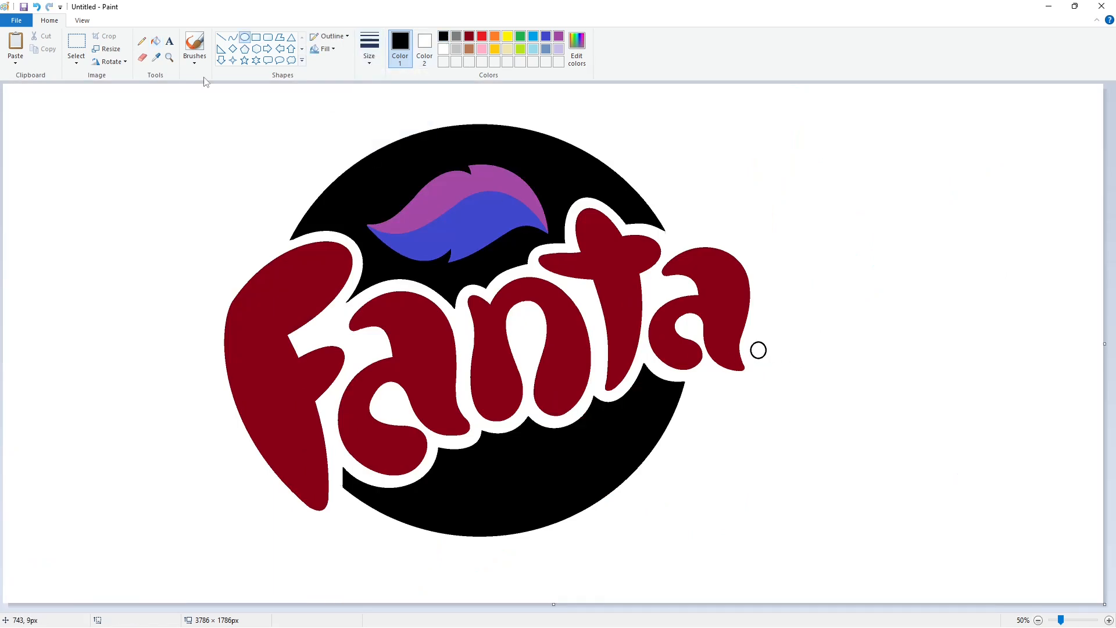
Add a bold Arial capital R in a black text box beside the last a, with its start near the small circle
click(169, 40)
click(1109, 620)
scroll(835, 528, down, 2)
click(534, 311)
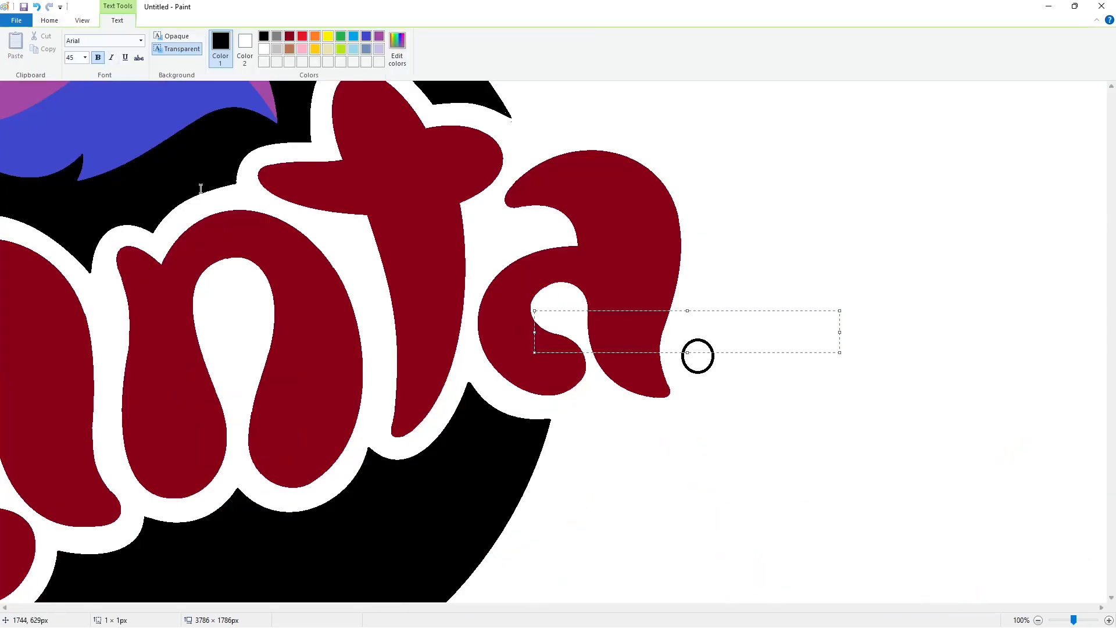
text(R)
drag(534, 311, 672, 306)
Reduce the R to font size 30, enlarge its text box and move it over the small circle
double_click(681, 321)
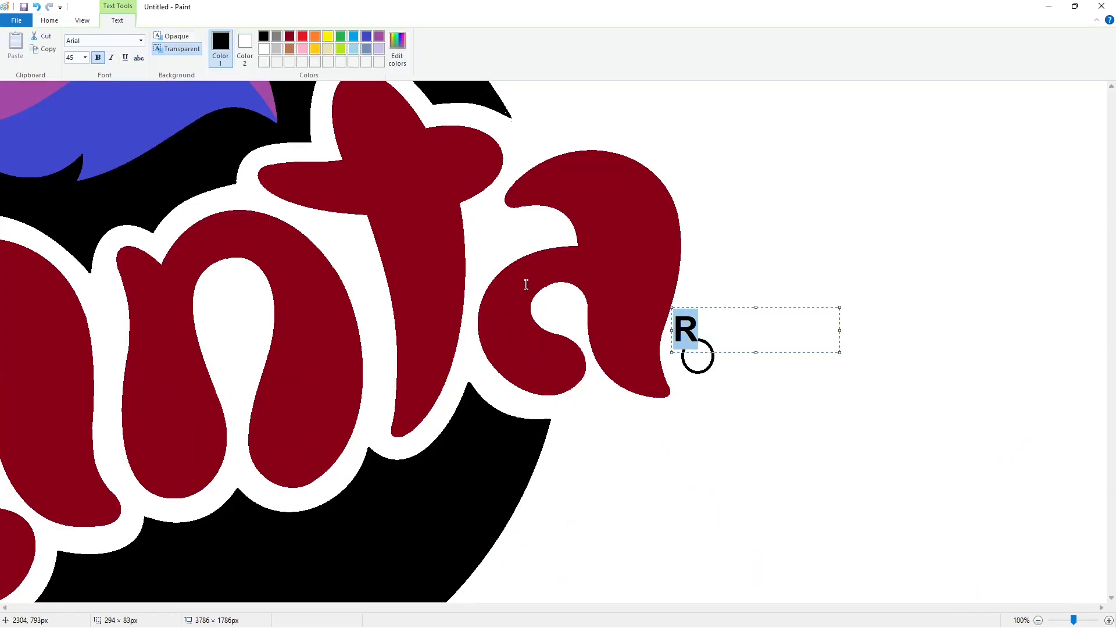
click(84, 57)
text(30)
key(Return)
drag(838, 352, 854, 419)
drag(672, 307, 685, 339)
Set the R's font size to 35 and place it inside the small circle as a registered trademark mark
double_click(696, 355)
click(84, 57)
text(365)
key(Return)
click(743, 388)
click(700, 284)
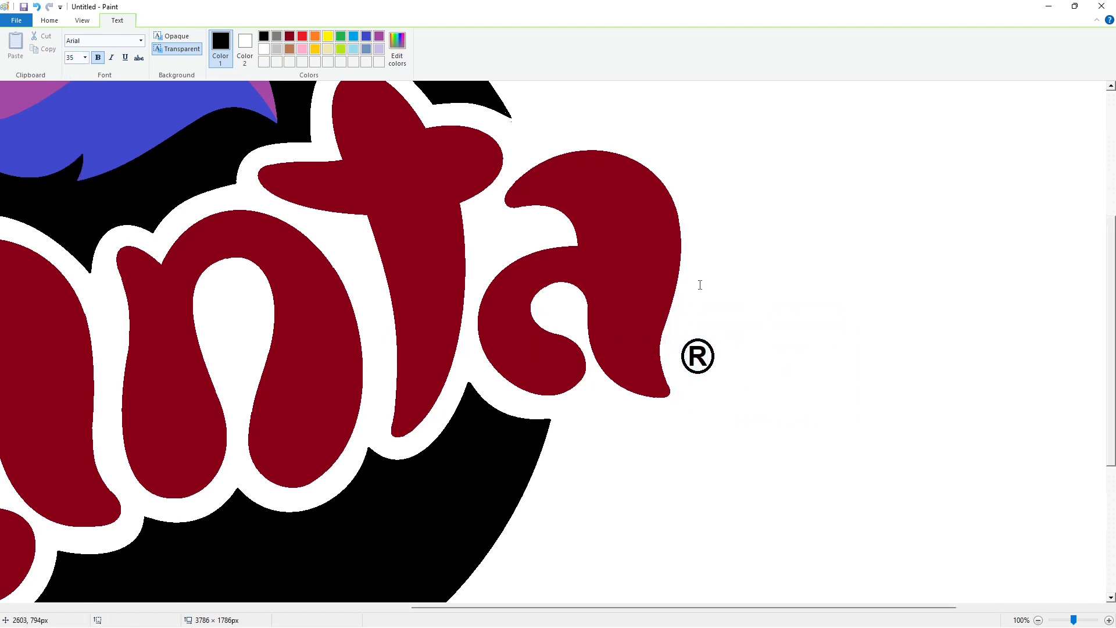
Mix a custom dark blue from the palette's light blue, with red 4, green 95 and blue 162
scroll(951, 521, down, 1)
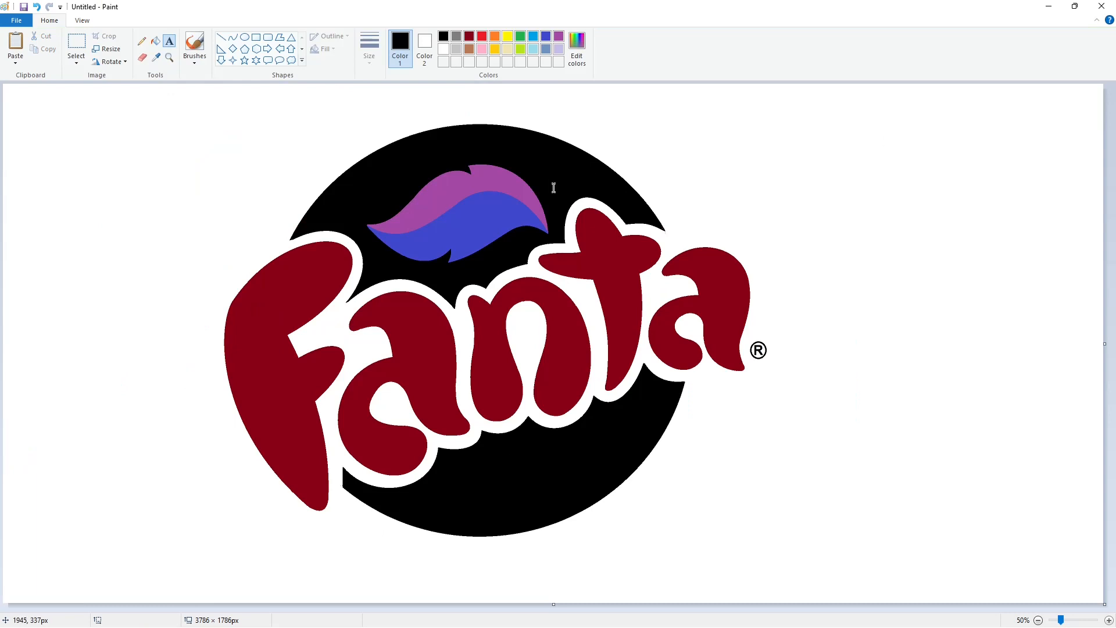
click(533, 36)
click(577, 47)
click(618, 243)
drag(676, 284, 682, 314)
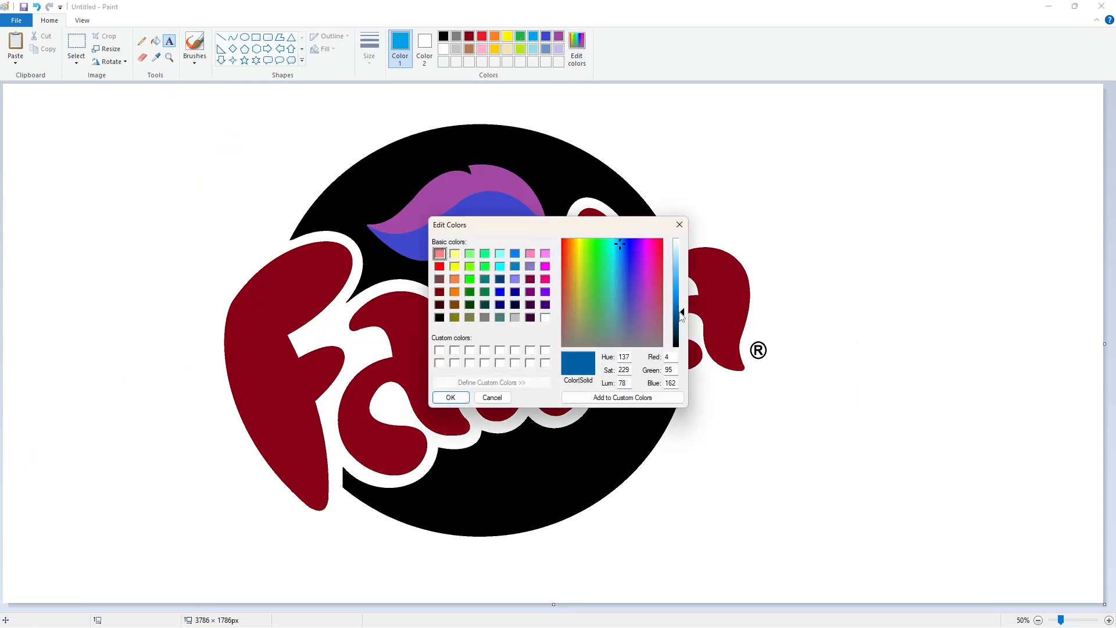
click(451, 397)
Mix two custom greens: a light one (red 40, green 208, blue 90) and a darker one (red 27, green 139, blue 61)
click(520, 36)
click(577, 46)
click(674, 295)
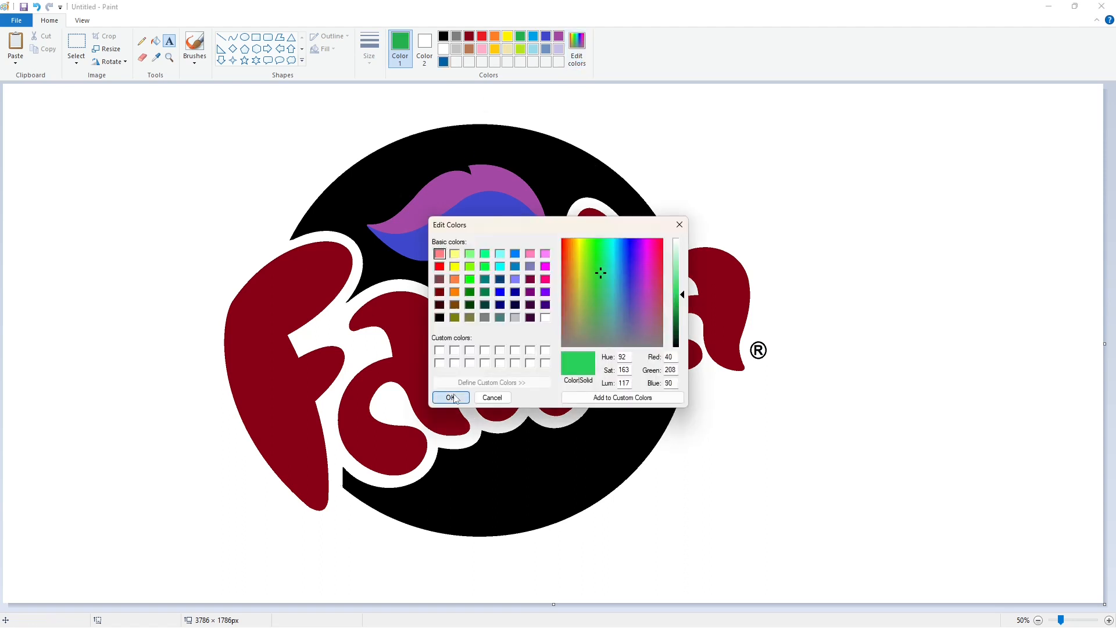
click(451, 397)
click(577, 47)
click(676, 317)
click(450, 397)
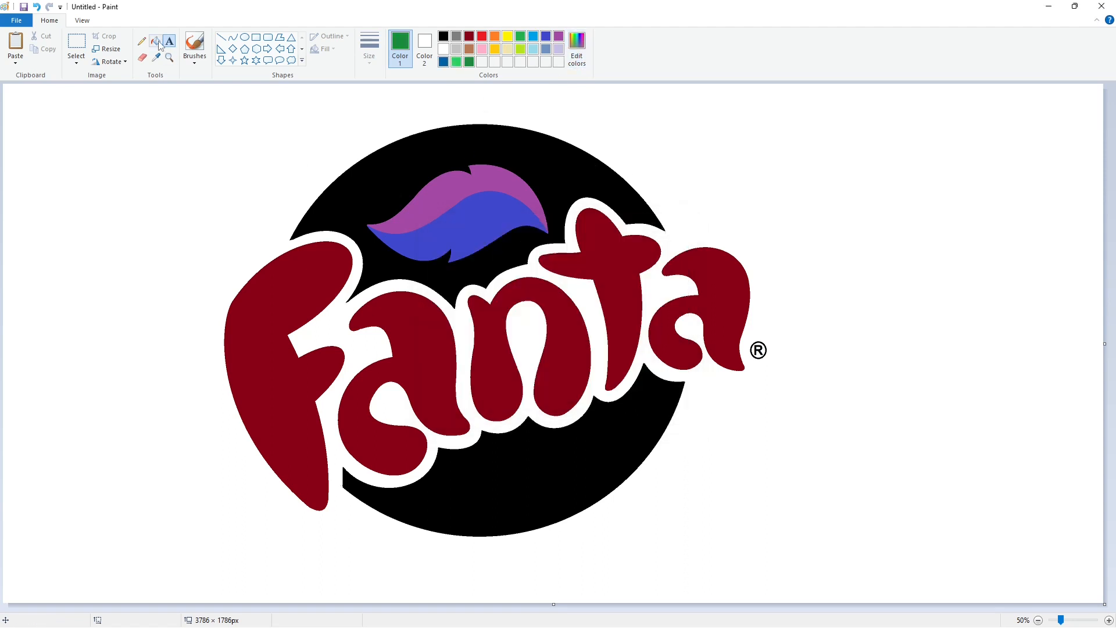
Fill the F with the custom dark blue and mix a slightly darker shade of that blue
click(156, 42)
click(443, 61)
click(289, 291)
click(576, 65)
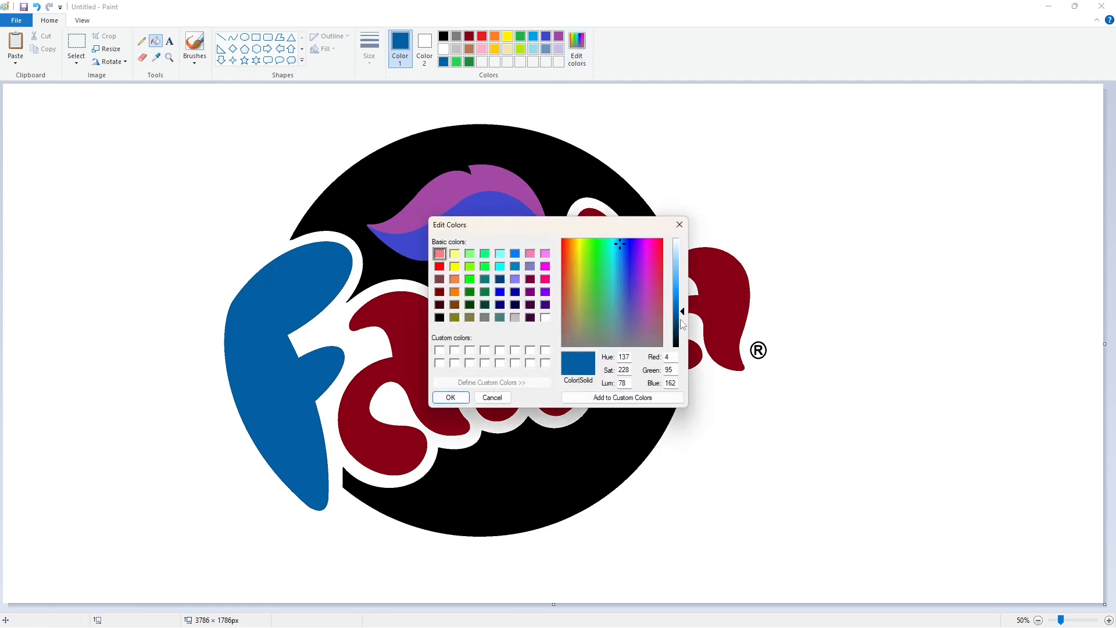
click(451, 396)
Fill the Fanta letters and the registered trademark mark with the slightly darker blue
click(385, 352)
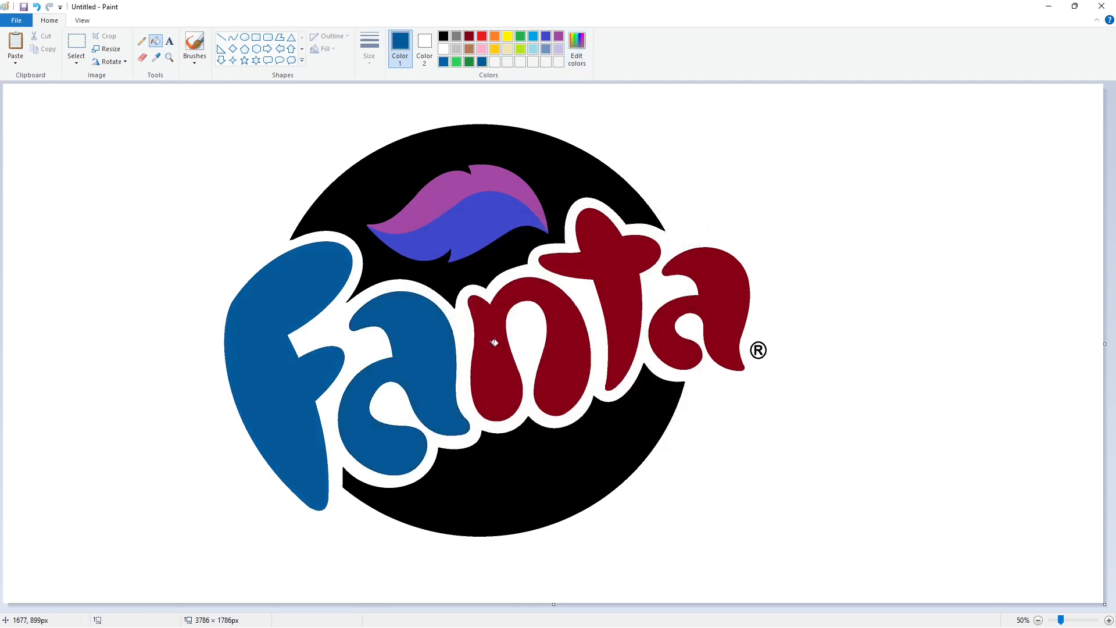
click(494, 343)
click(619, 302)
click(733, 298)
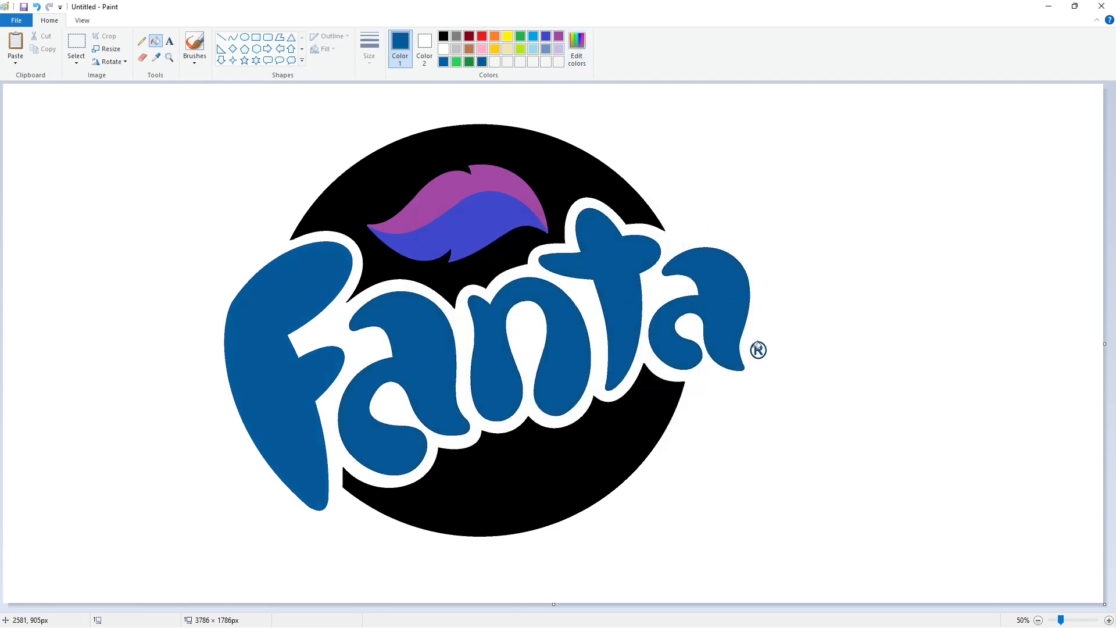
click(753, 347)
Fill the leaf's upper half with the custom light green and its lower half with the custom dark green
click(456, 62)
click(473, 170)
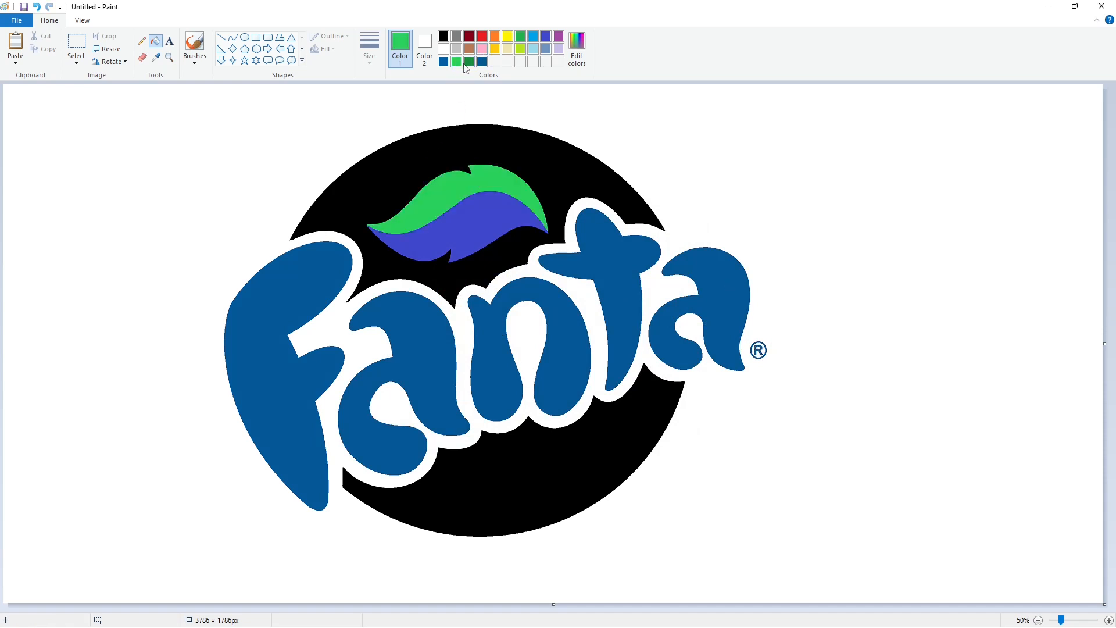
click(469, 61)
click(465, 224)
Fill the circle's black areas above and below the lettering with orange
click(494, 36)
click(519, 142)
click(553, 458)
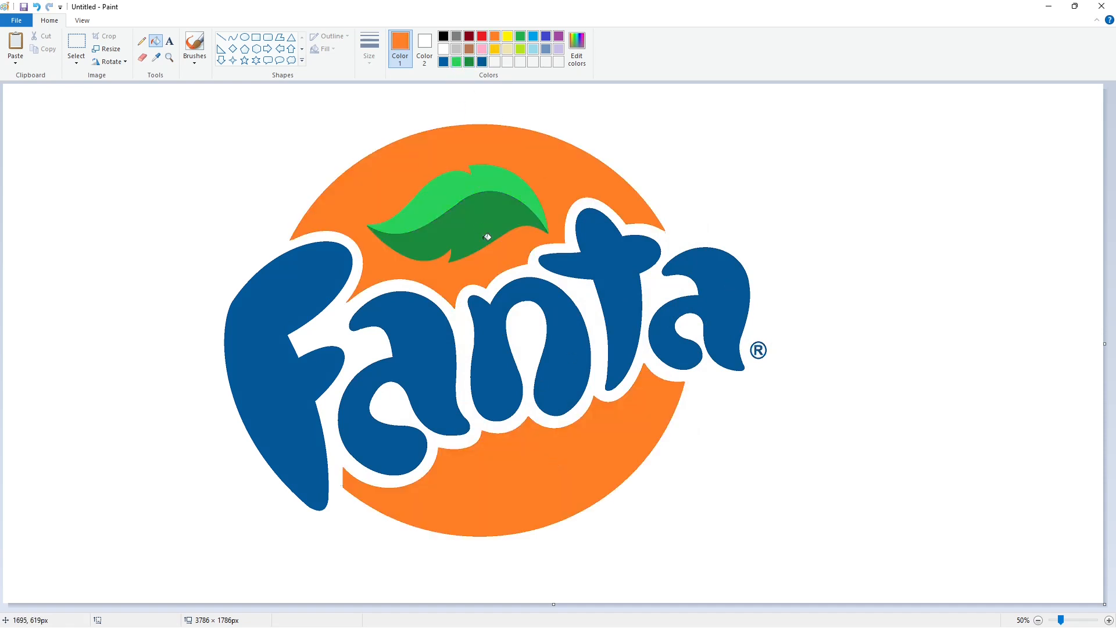
Recolor the leaf's upper half with a custom green of red 36, green 187 and blue 82
click(465, 192)
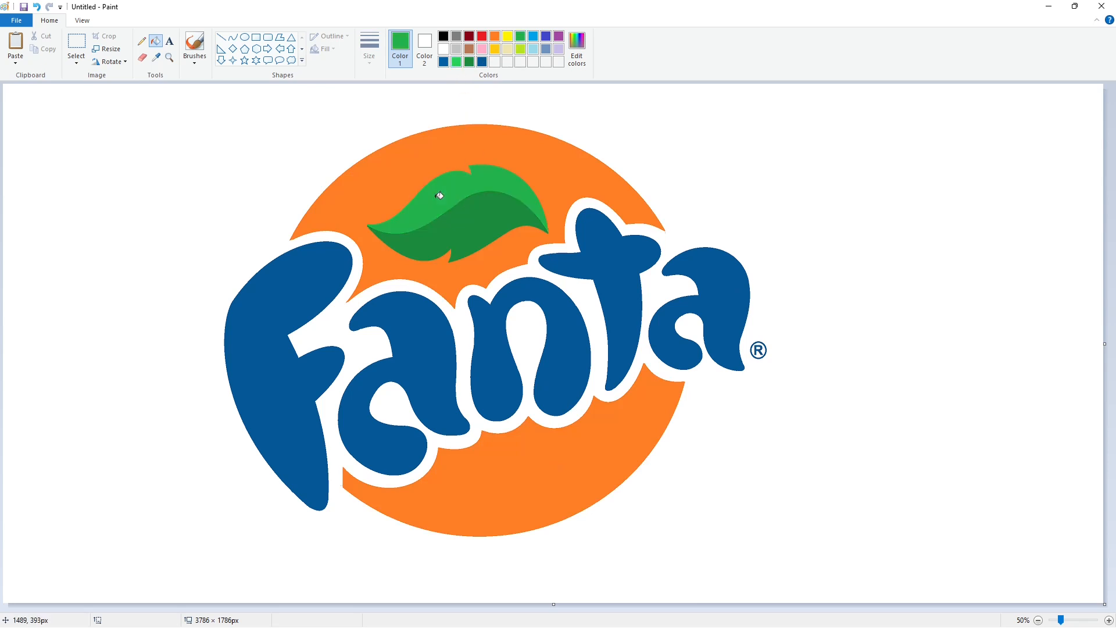
click(577, 46)
drag(682, 306, 680, 299)
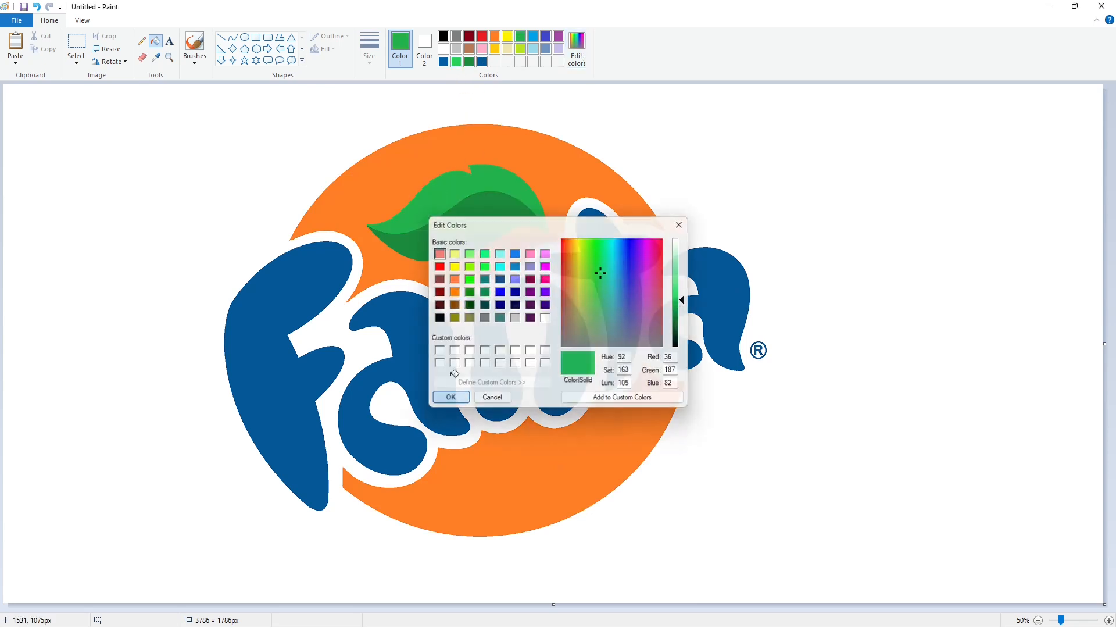
click(451, 397)
click(492, 175)
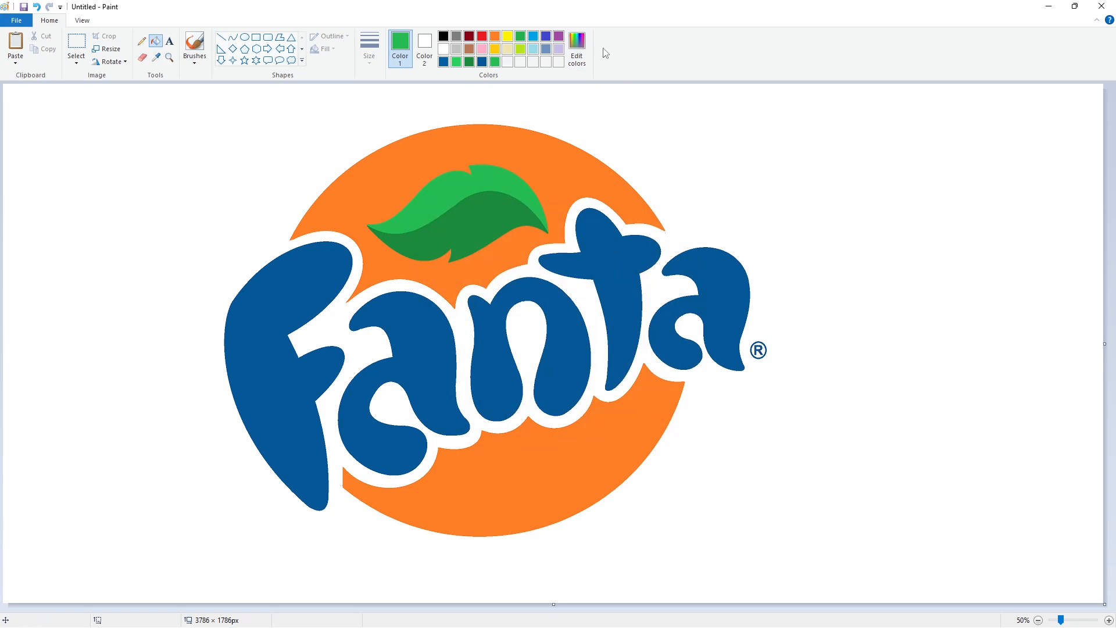
Recolor the leaf's lower half with a slightly lighter shade of the custom dark green
click(469, 61)
click(576, 46)
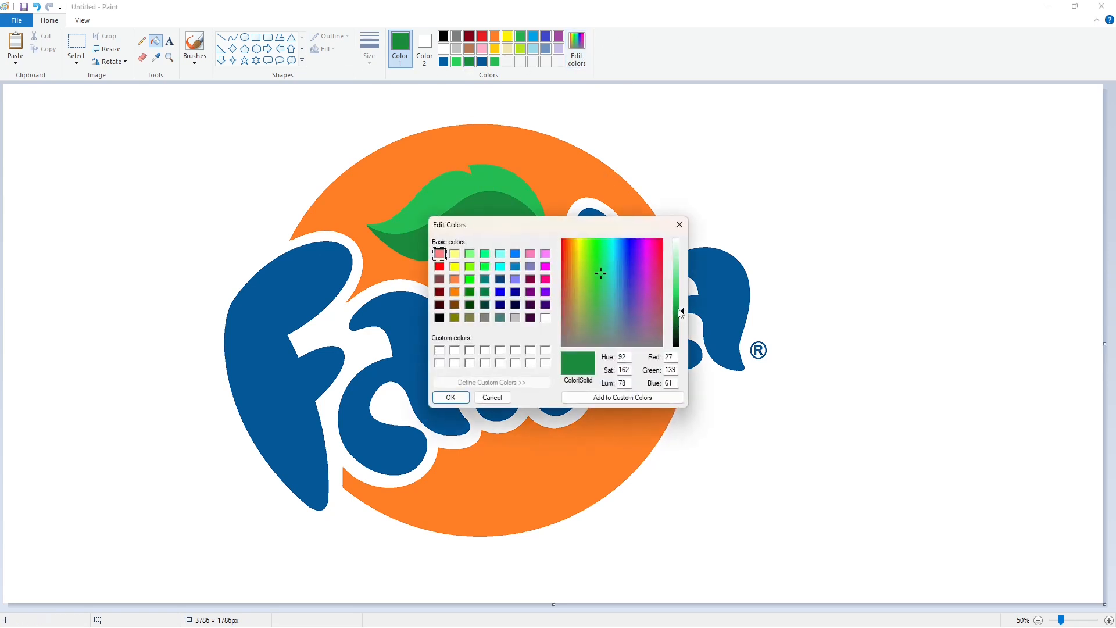
drag(682, 312, 681, 308)
click(450, 397)
click(493, 219)
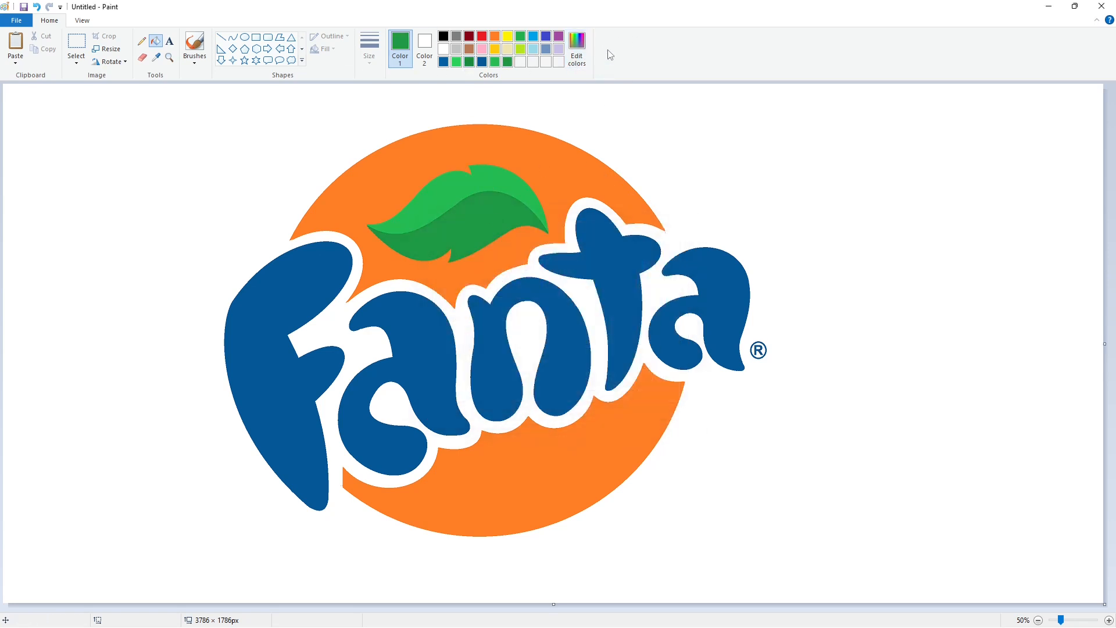